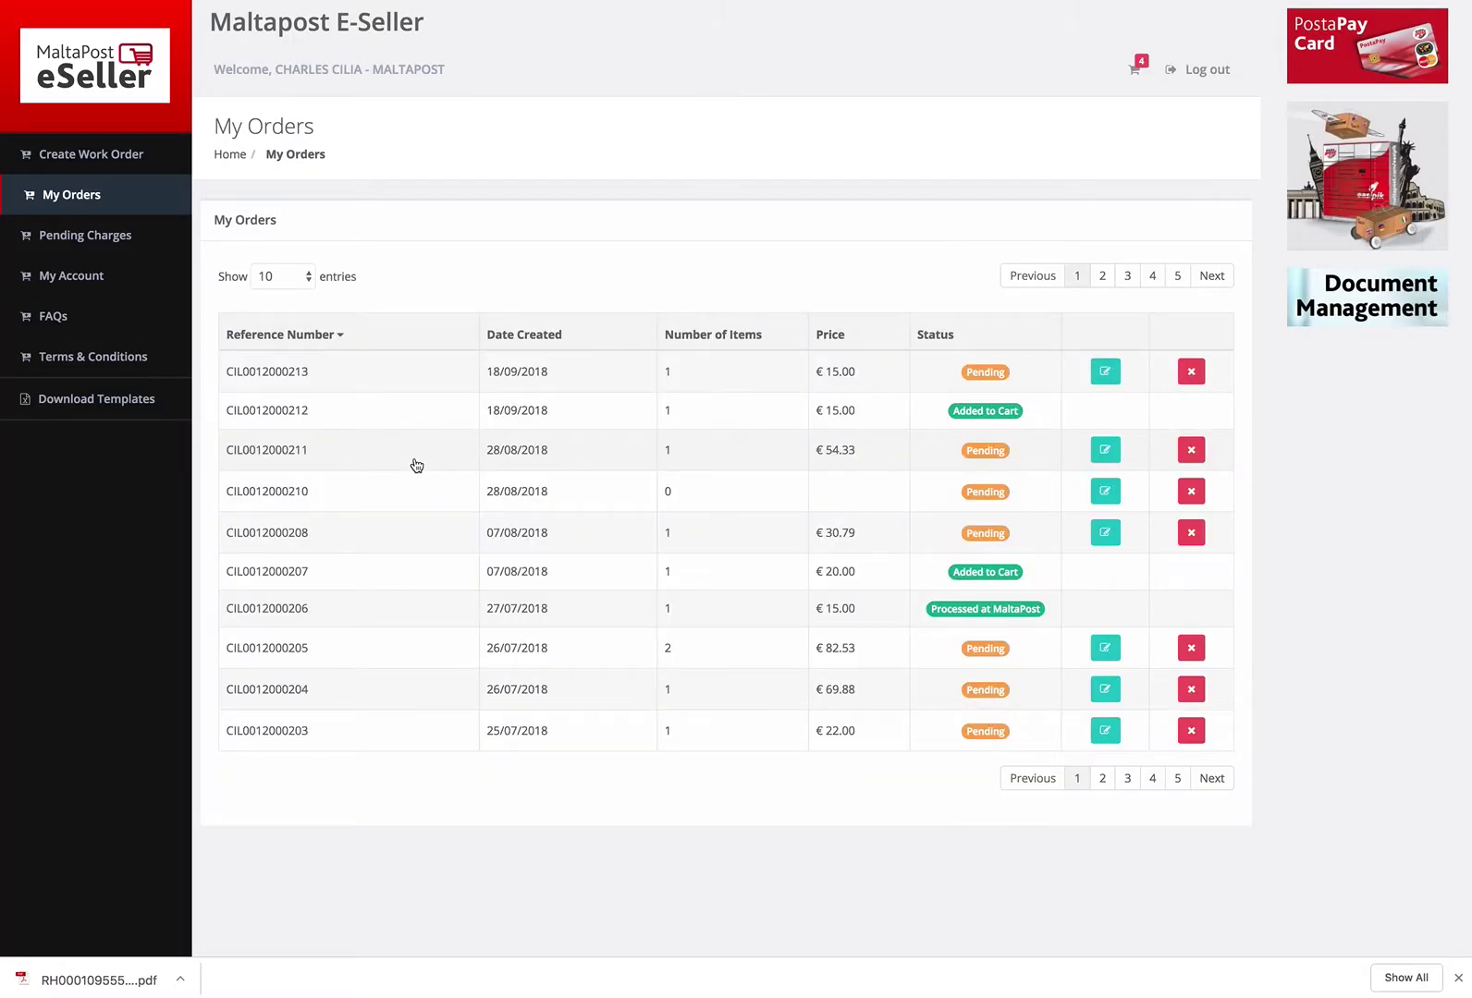
Open the My Account details page from the left sidebar.
click(84, 281)
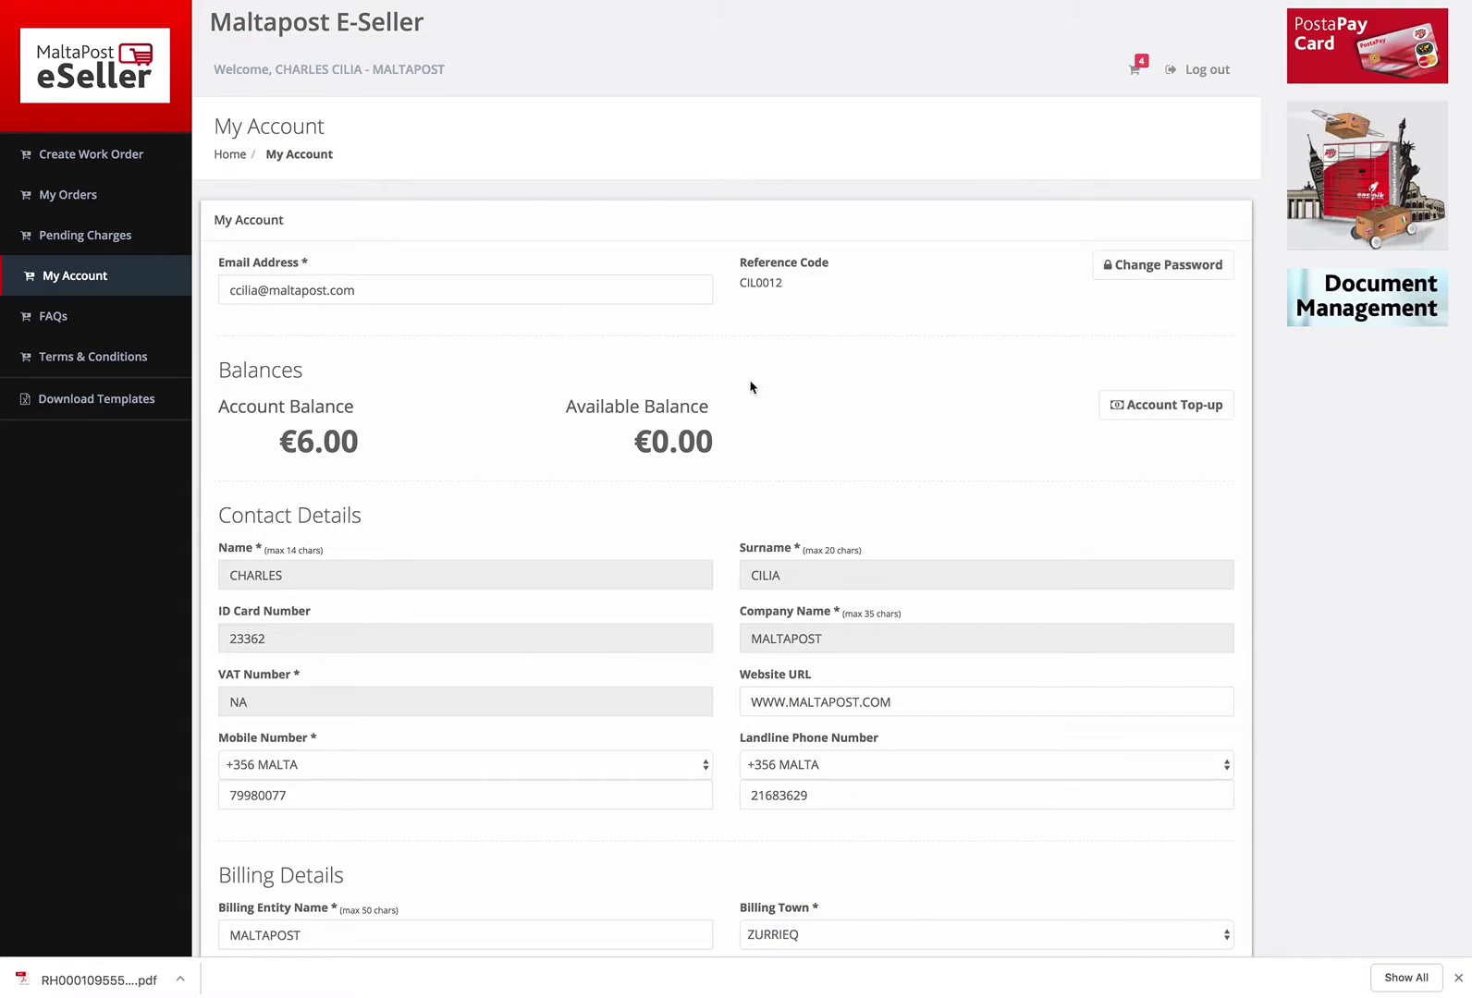
scroll(794, 410, down, 3)
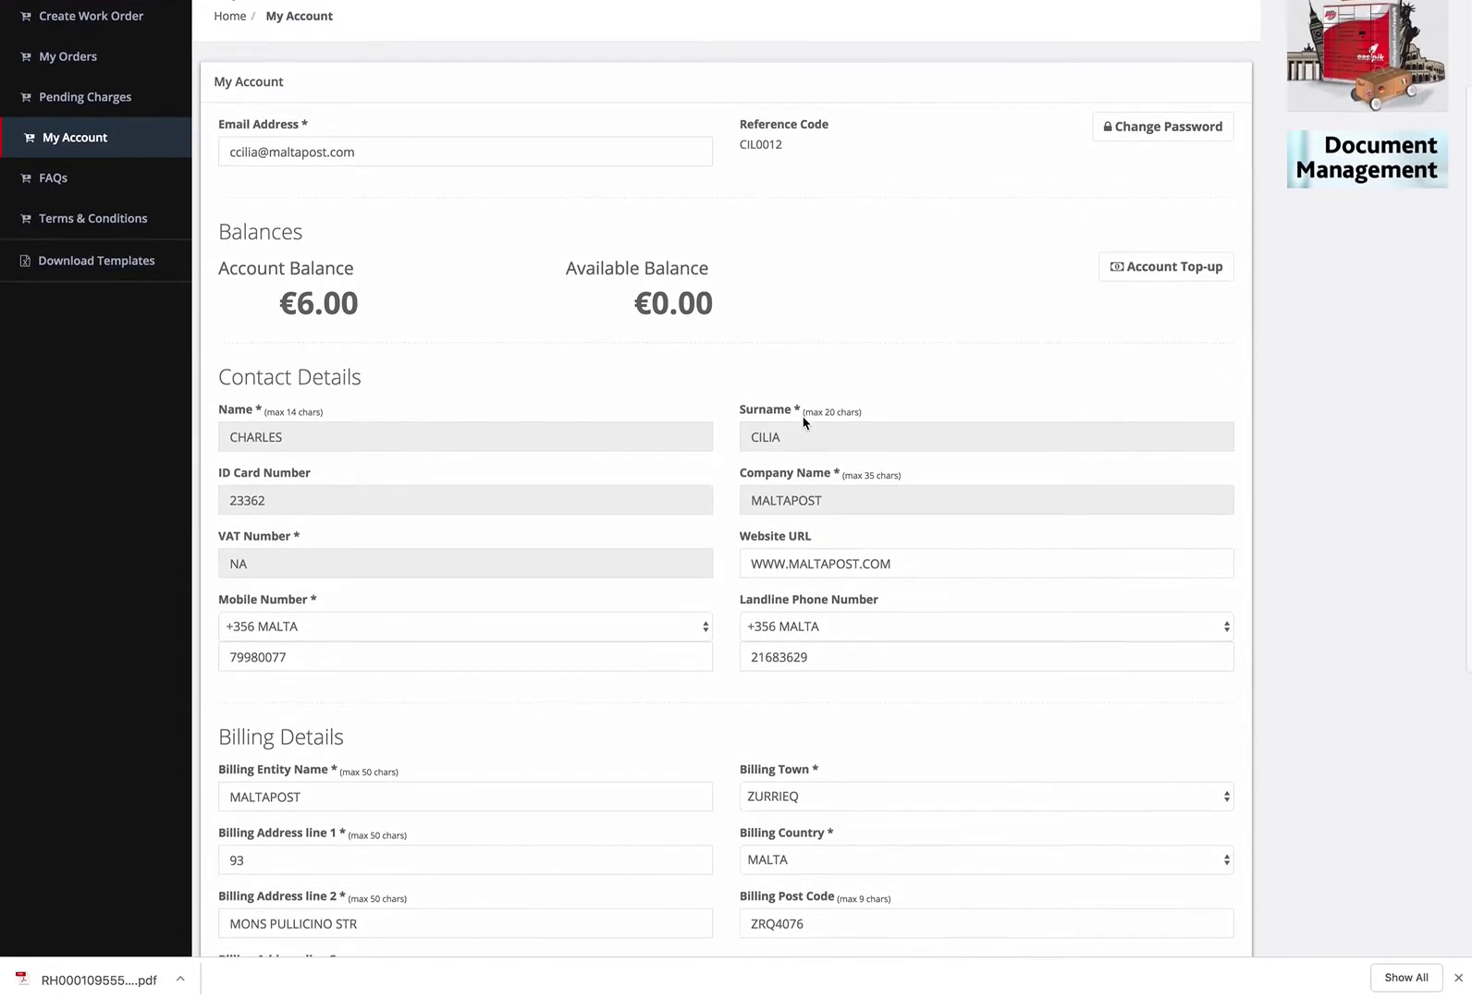
scroll(802, 423, down, 2)
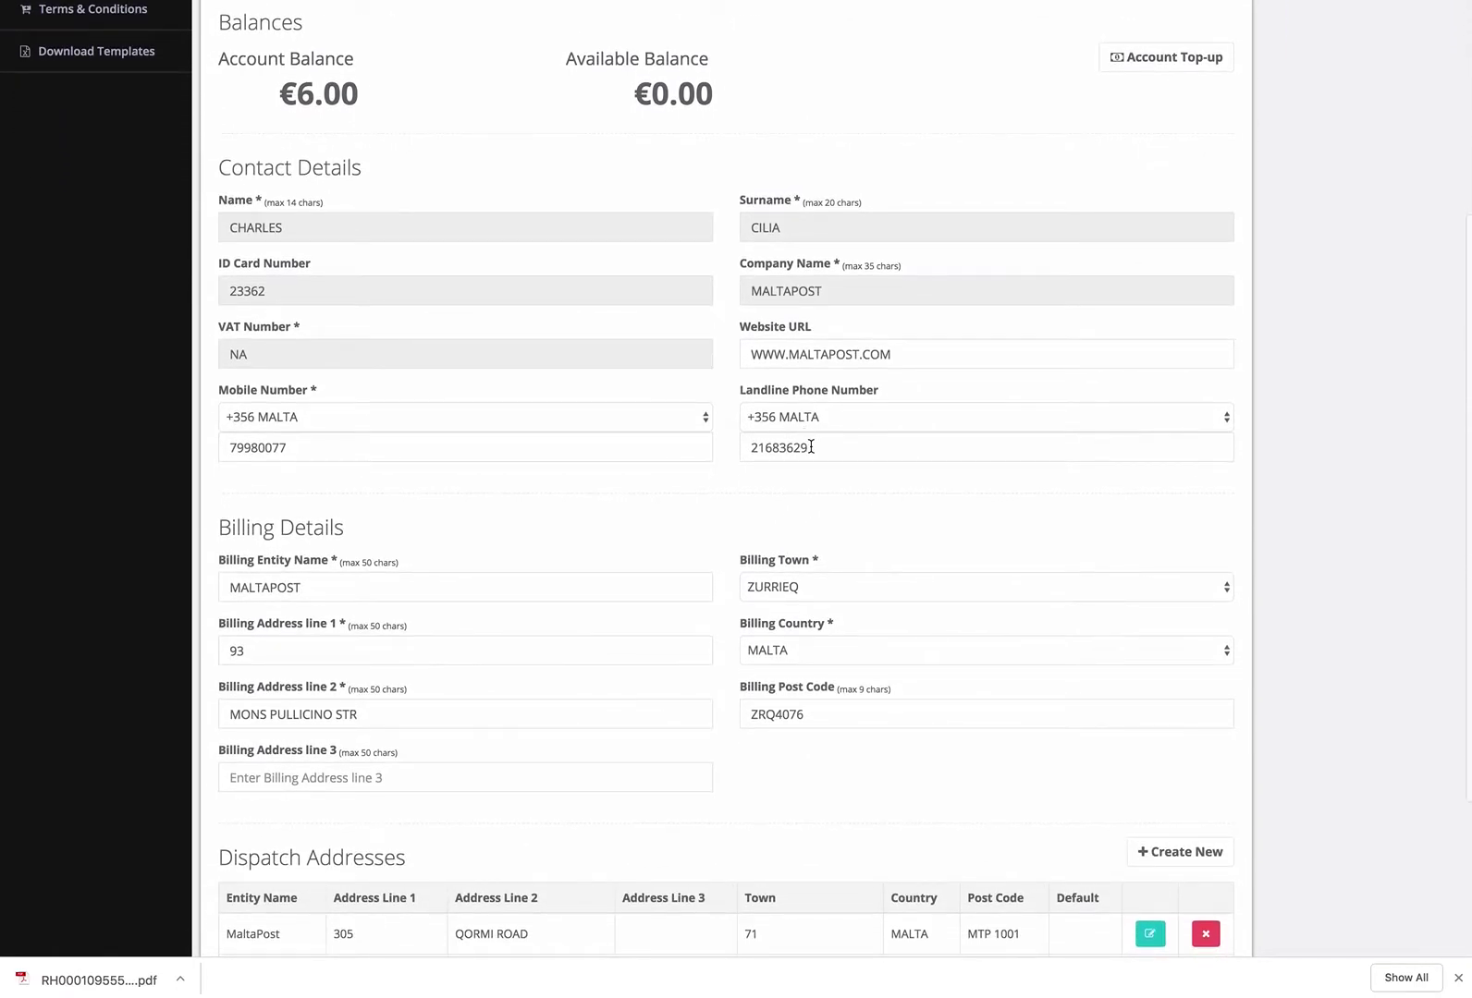
scroll(810, 448, down, 4)
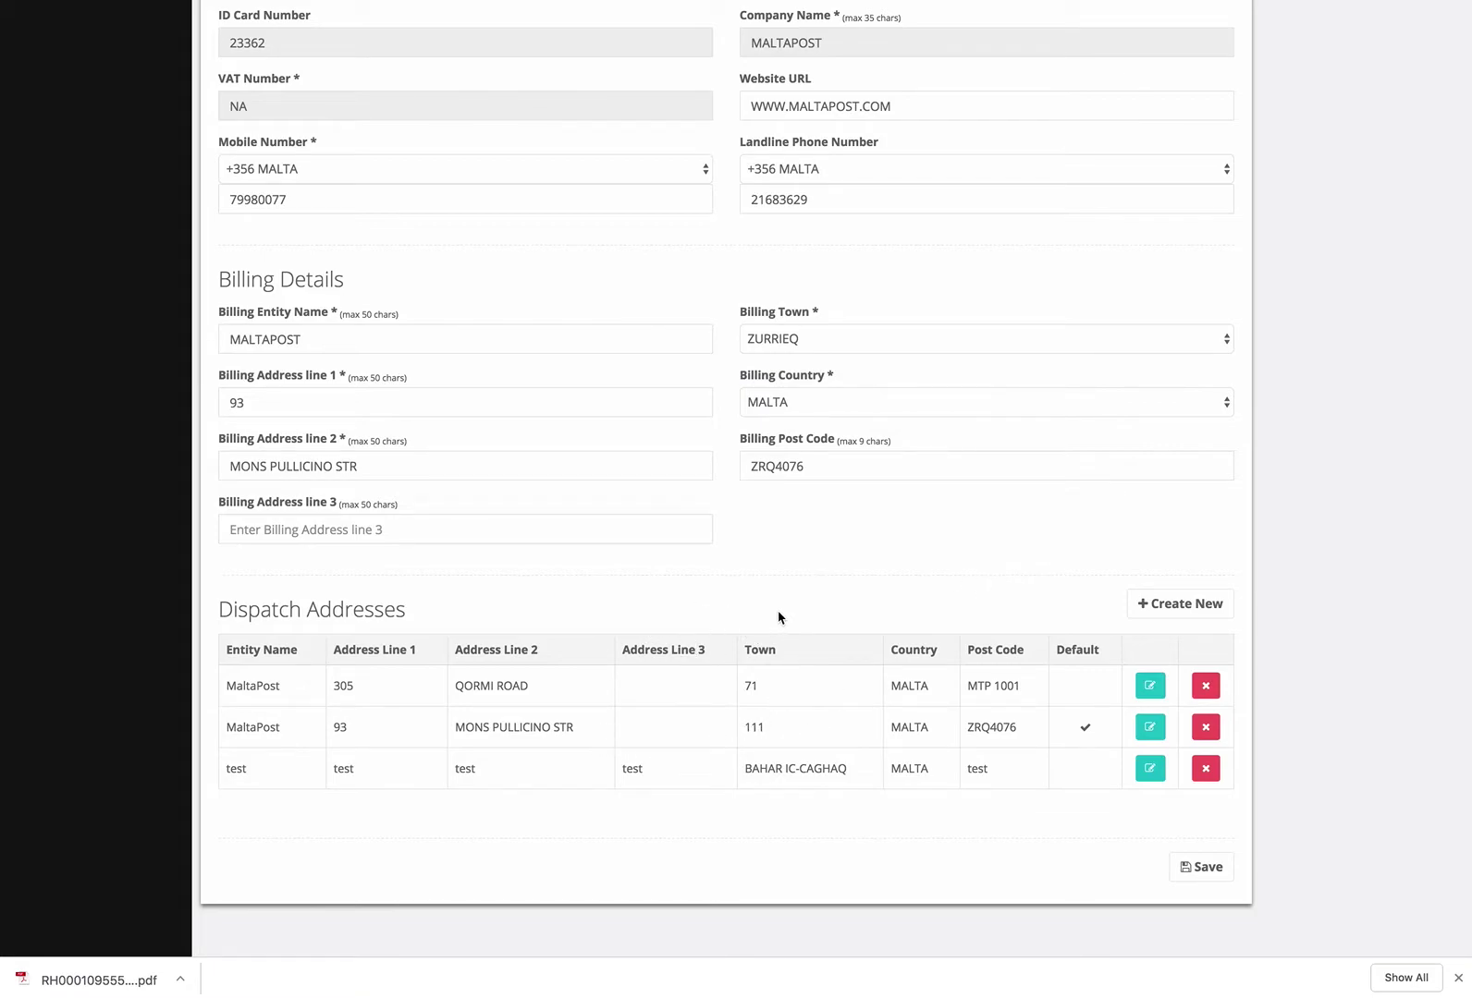
scroll(779, 617, up, 5)
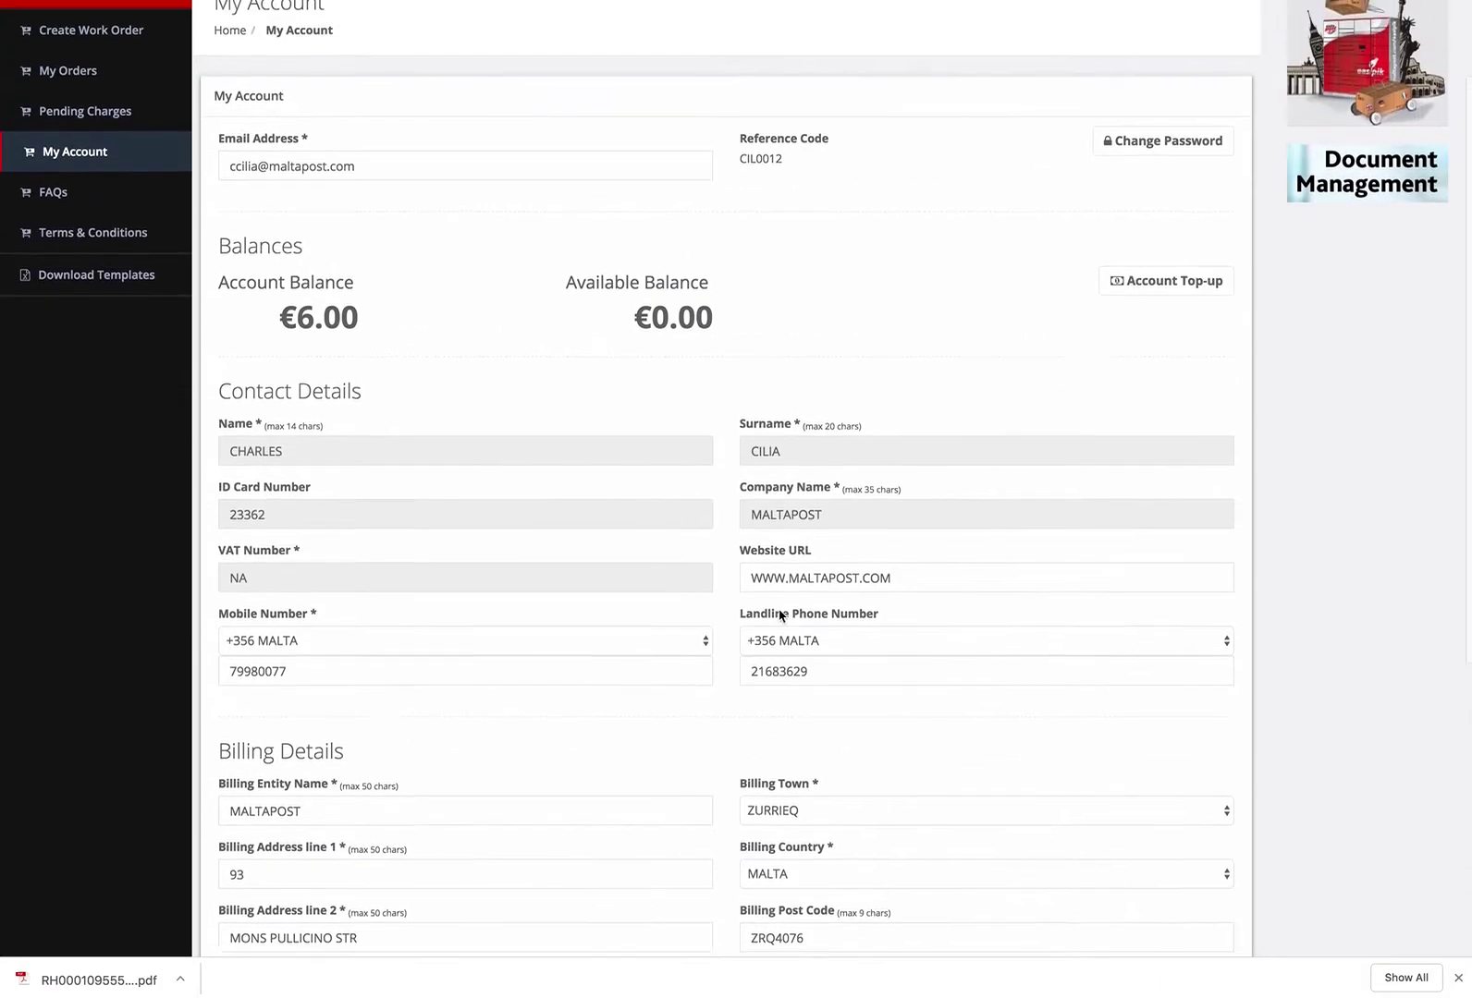
scroll(779, 615, up, 2)
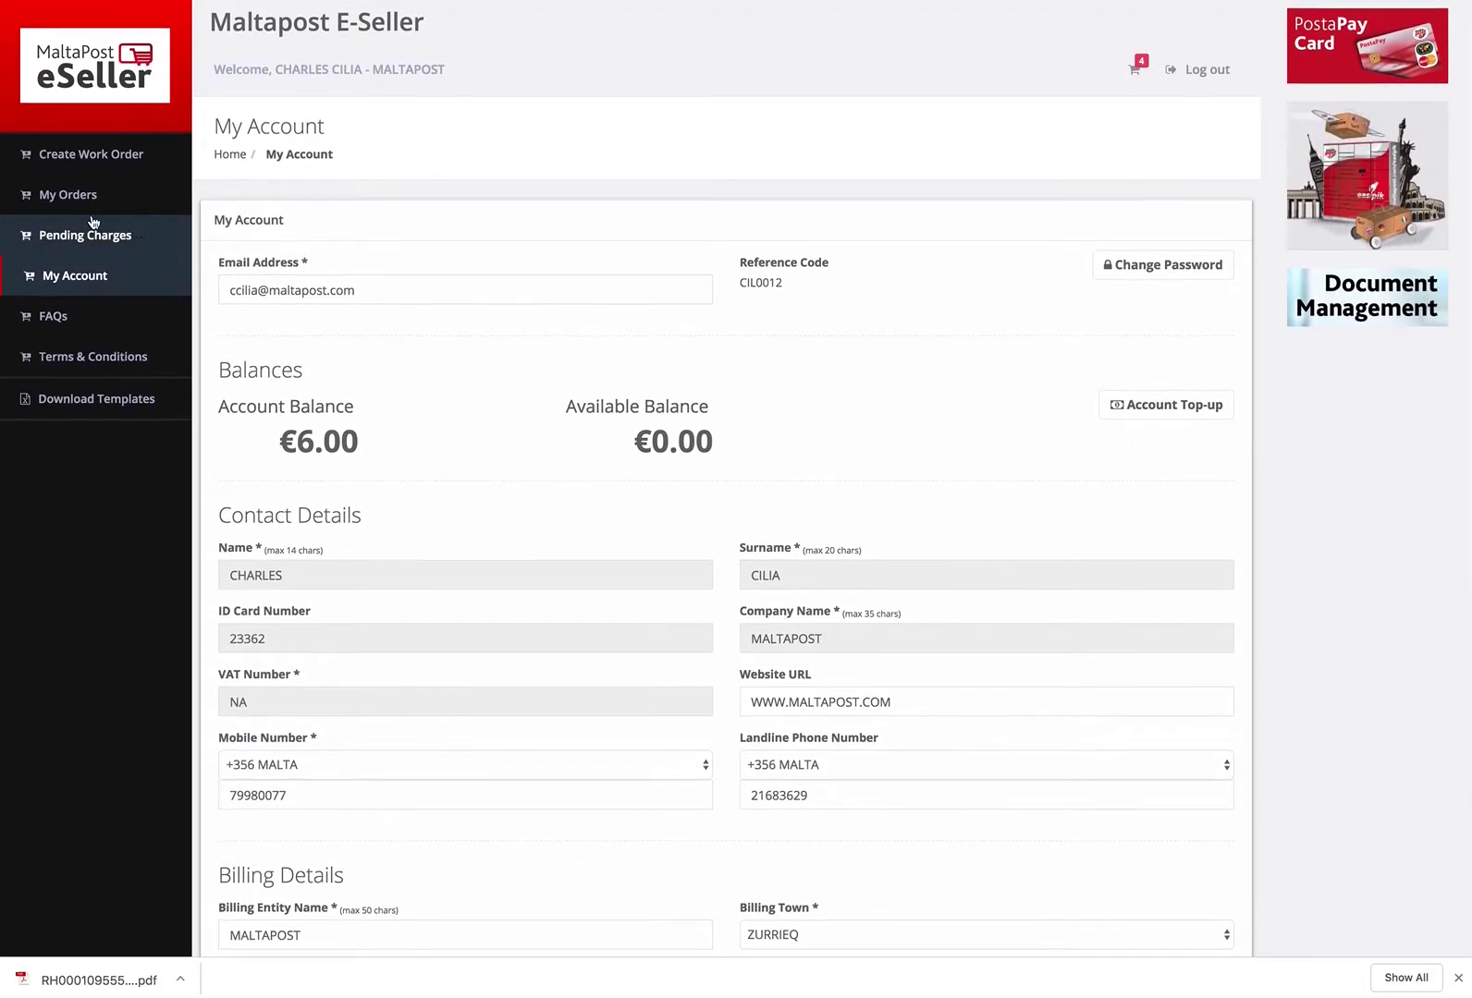
click(120, 168)
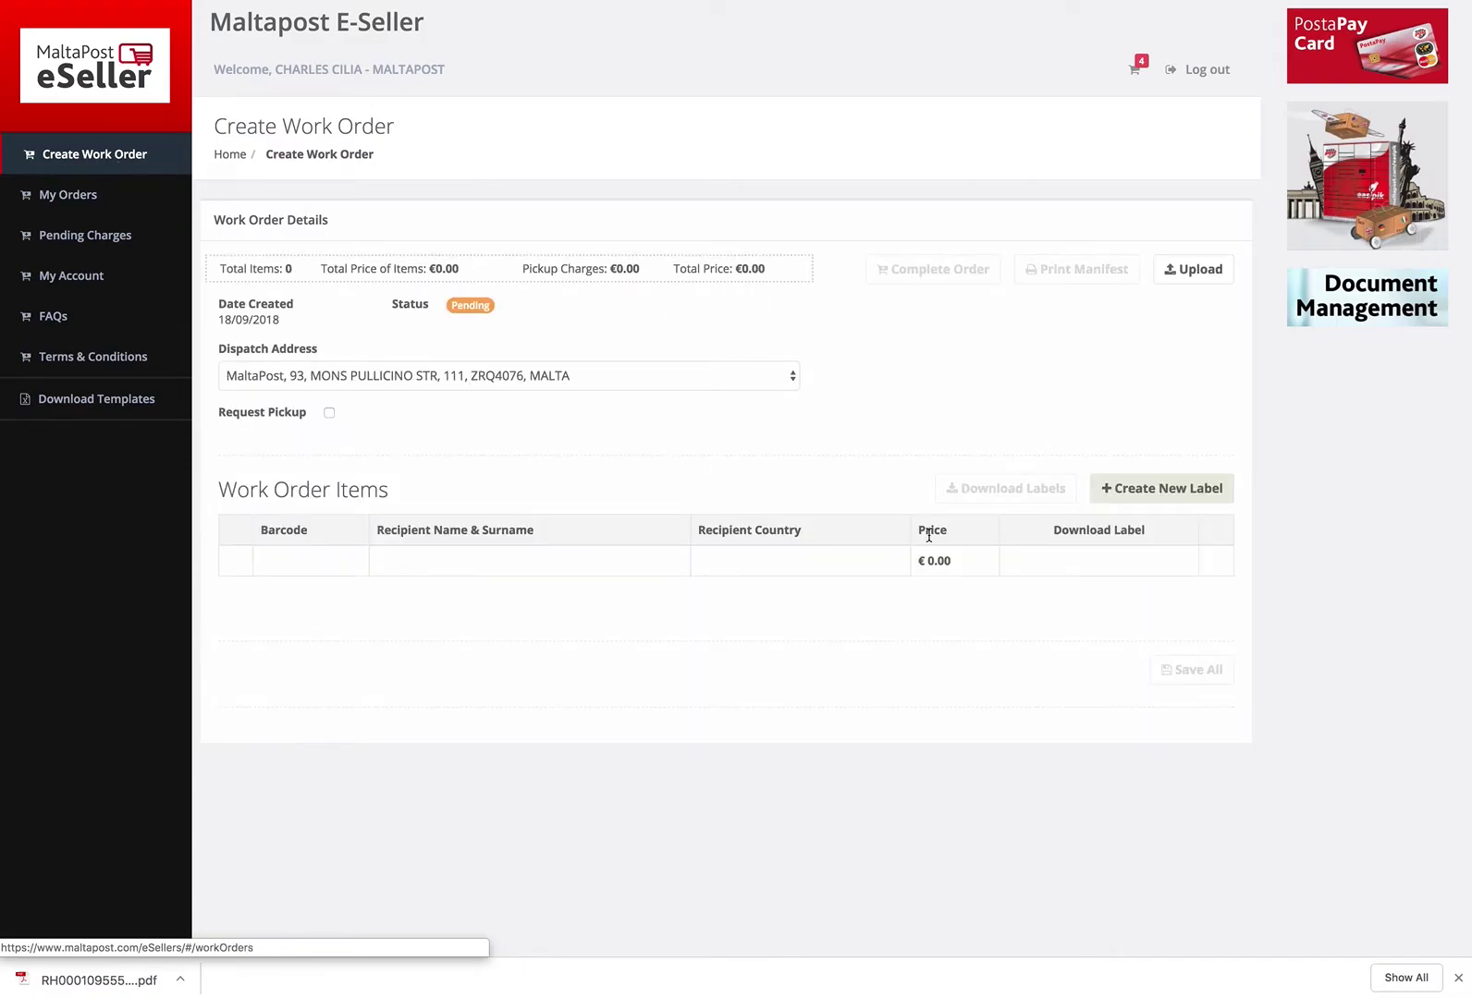
Add a new label item and enter the recipient's first name and surname.
click(1137, 499)
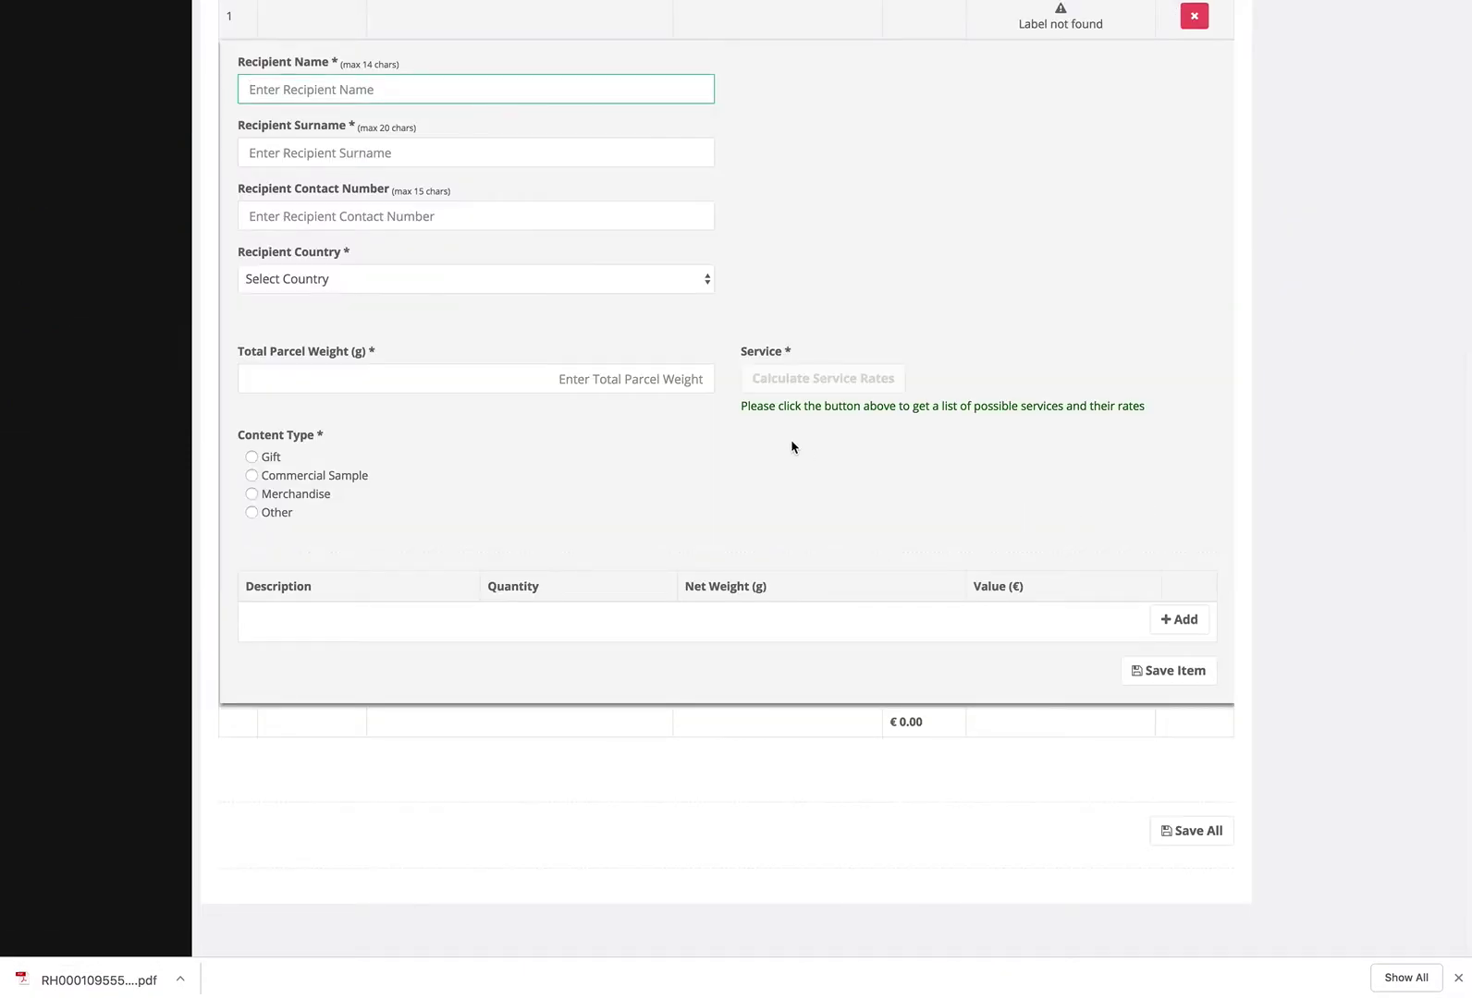
scroll(790, 444, up, 1)
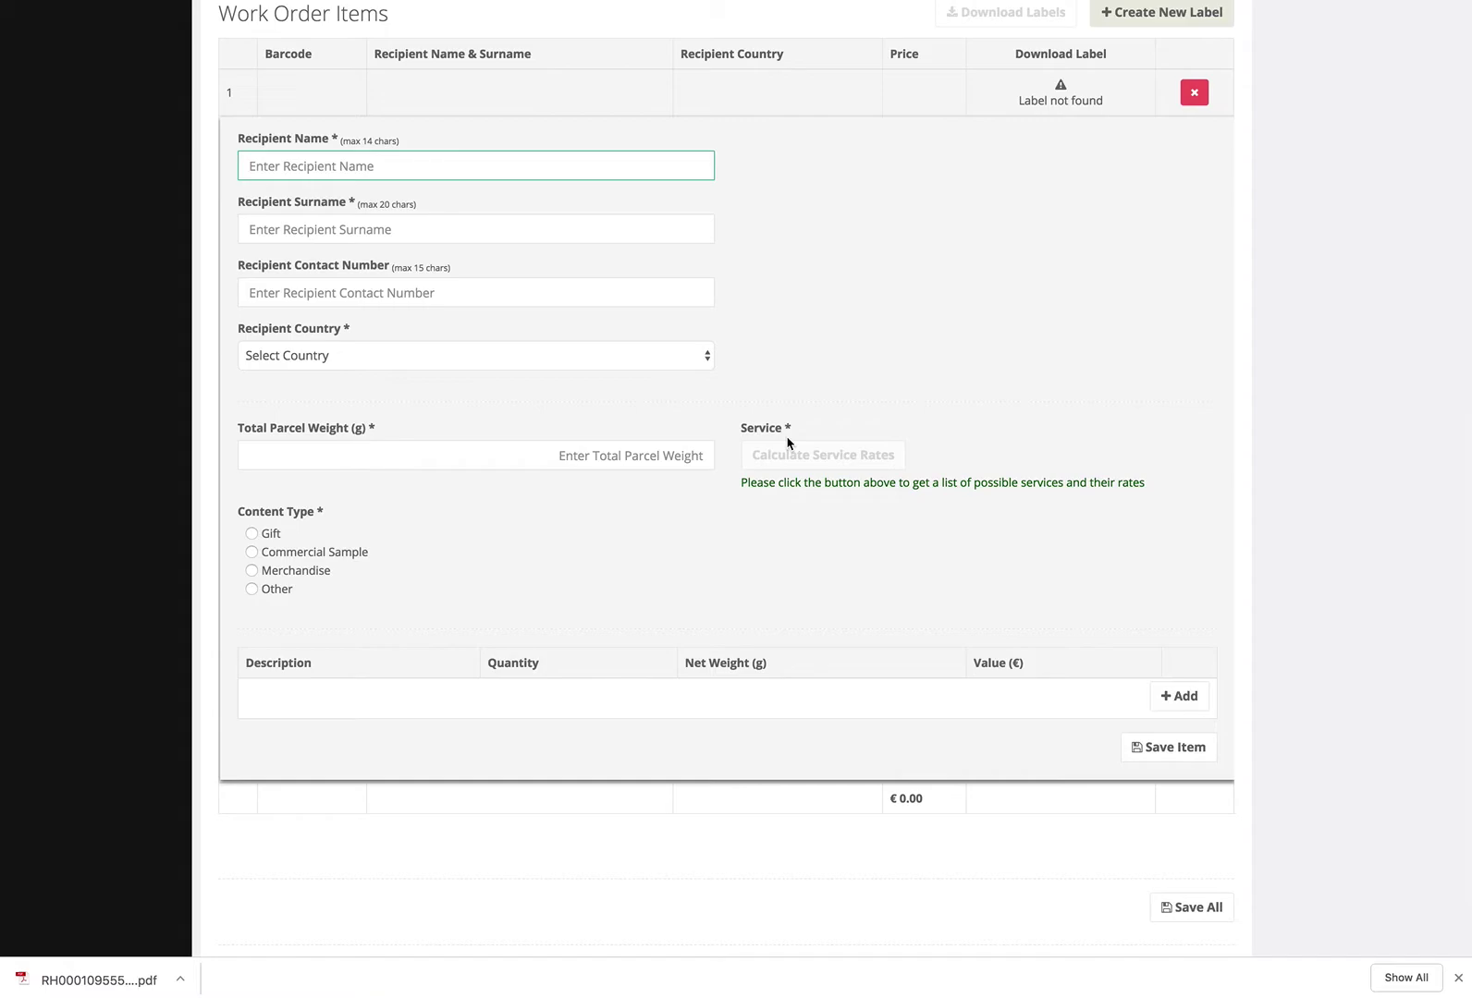
text(Joe)
click(458, 237)
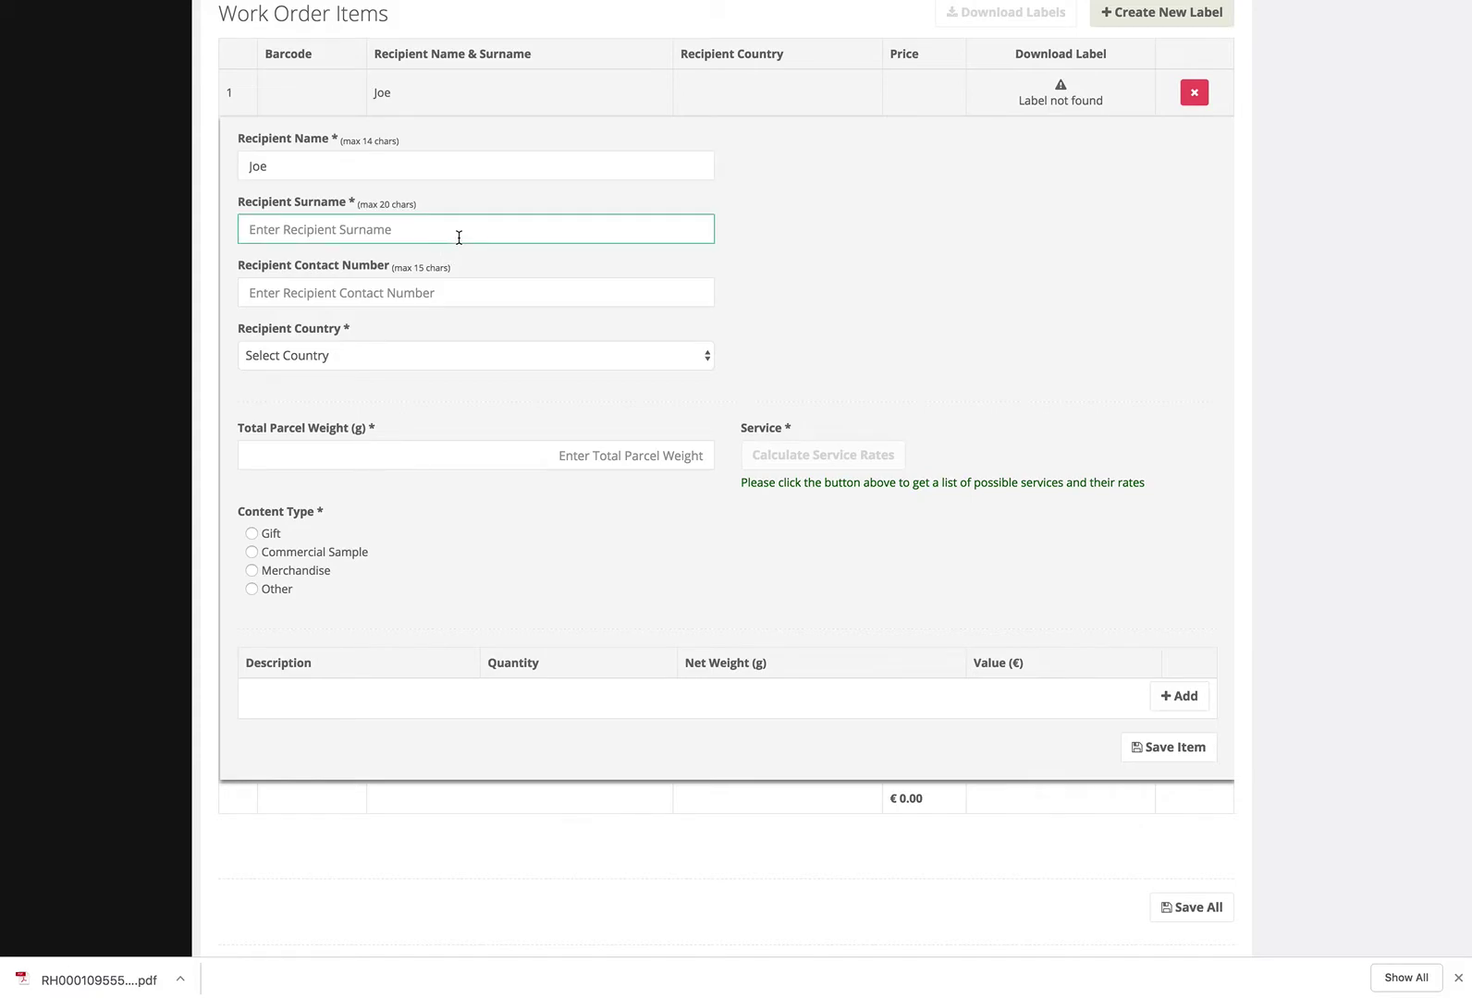
text(Bloggs)
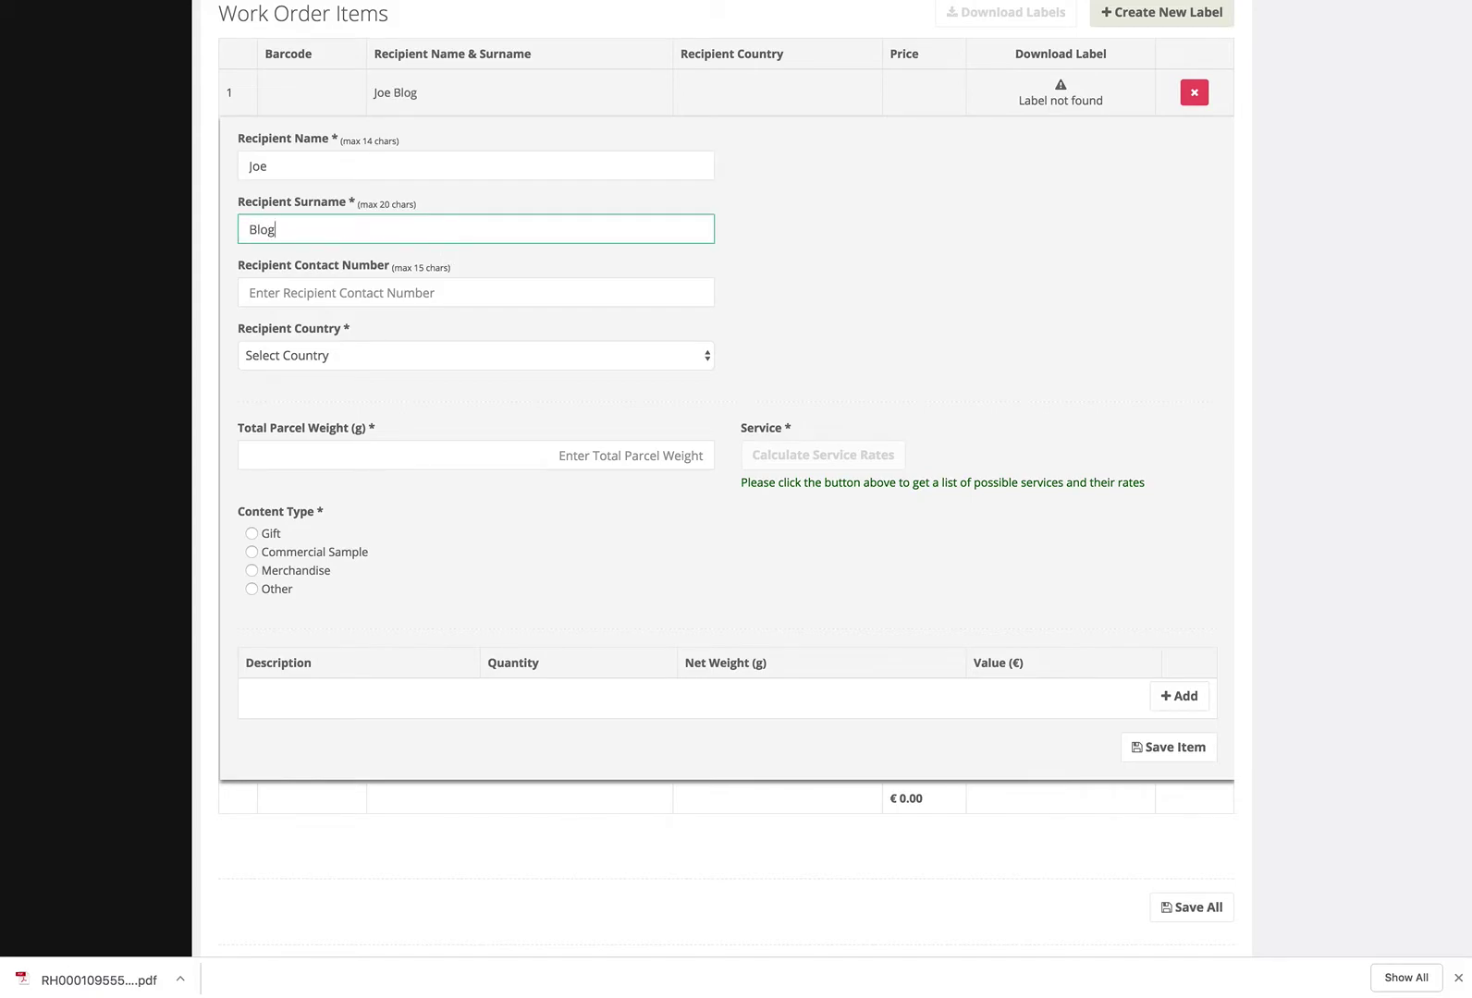
Set the recipient country to UNITED KINGDOM.
click(702, 357)
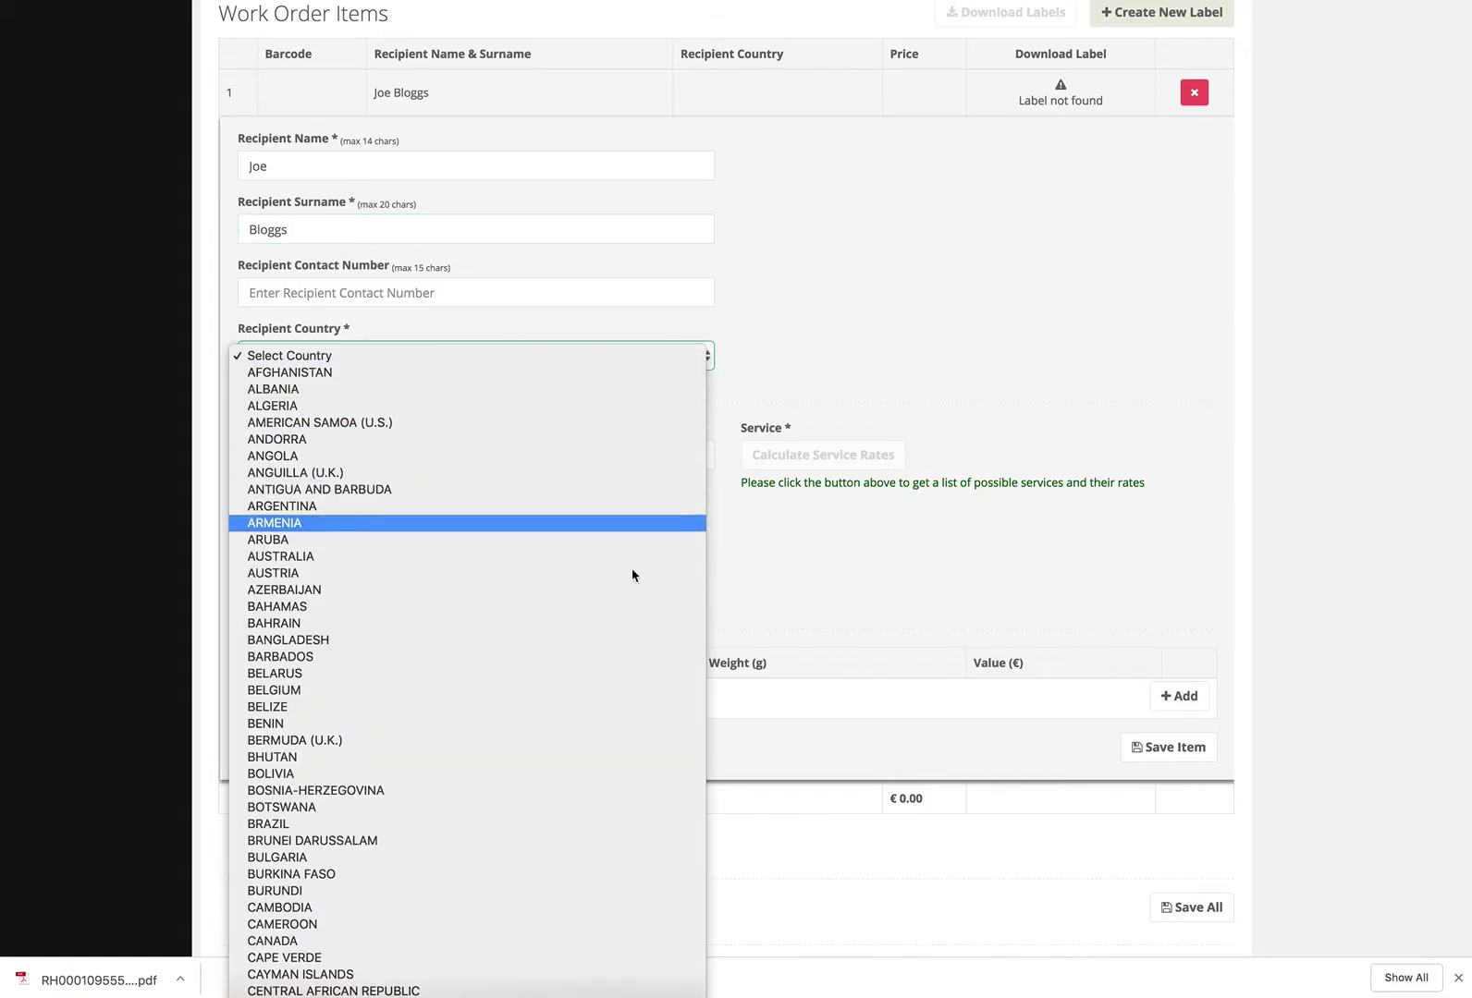
scroll(566, 822, down, 20)
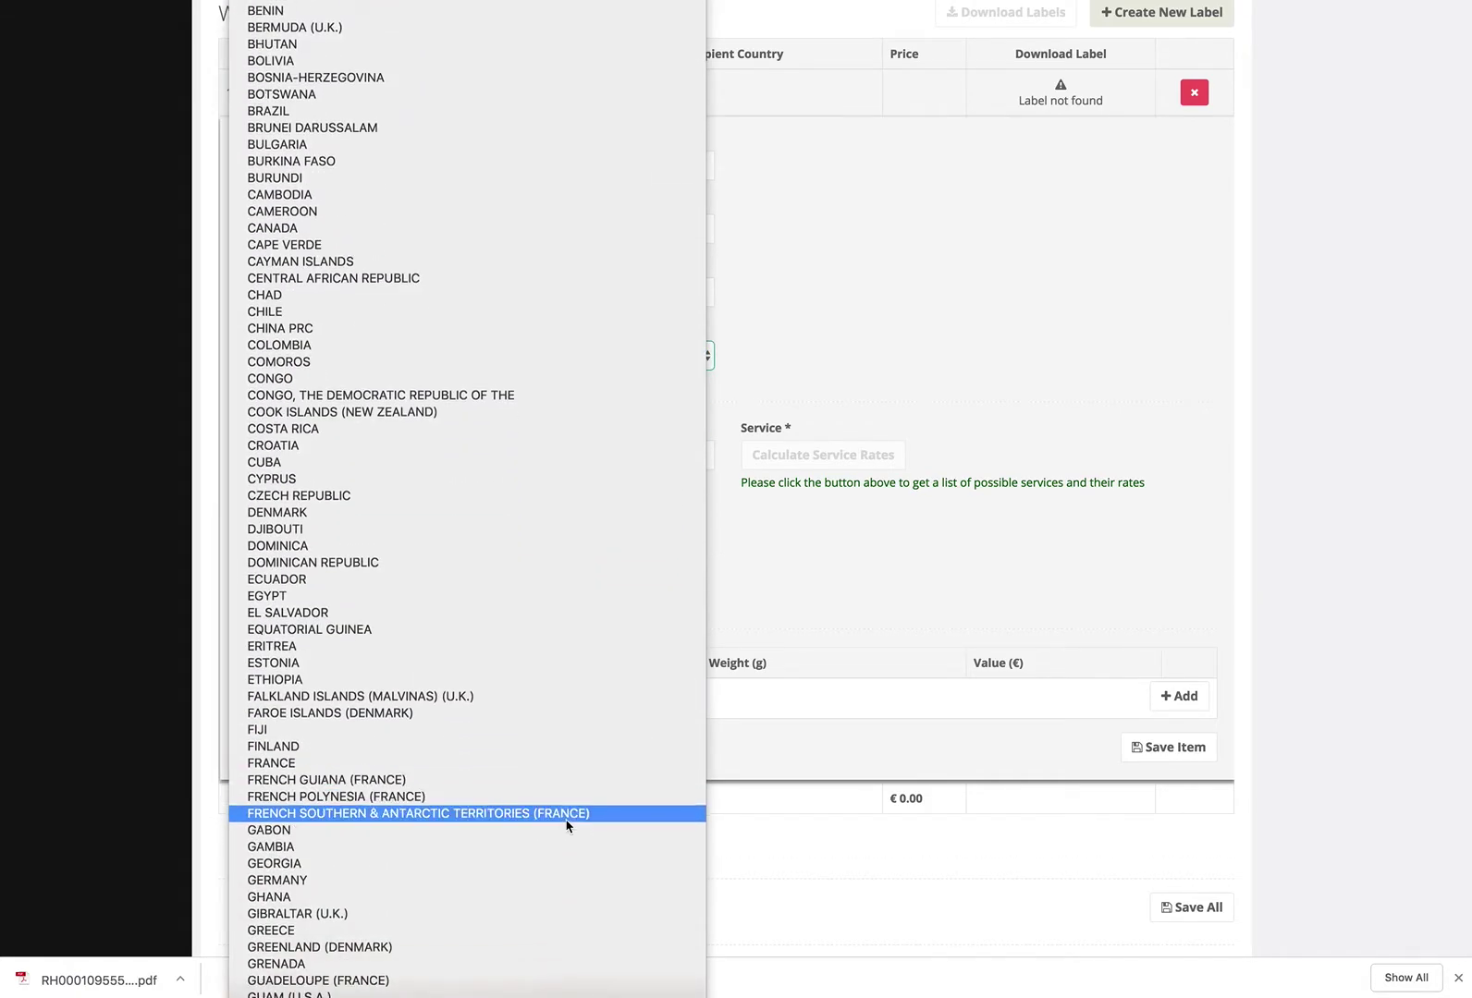
scroll(567, 822, down, 7)
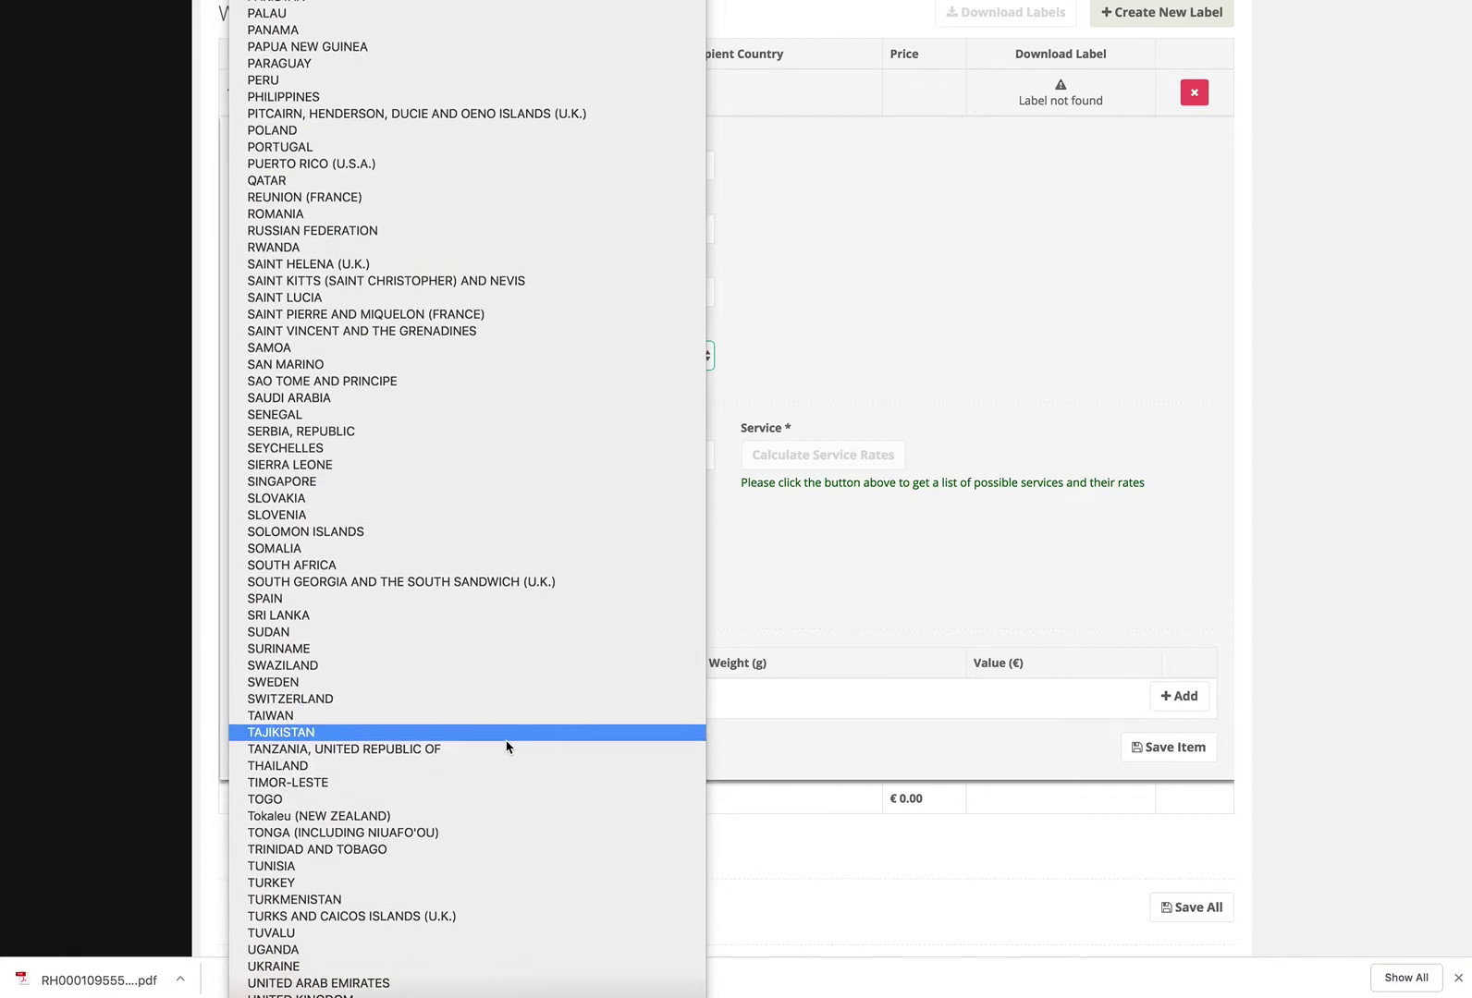
scroll(384, 939, down, 3)
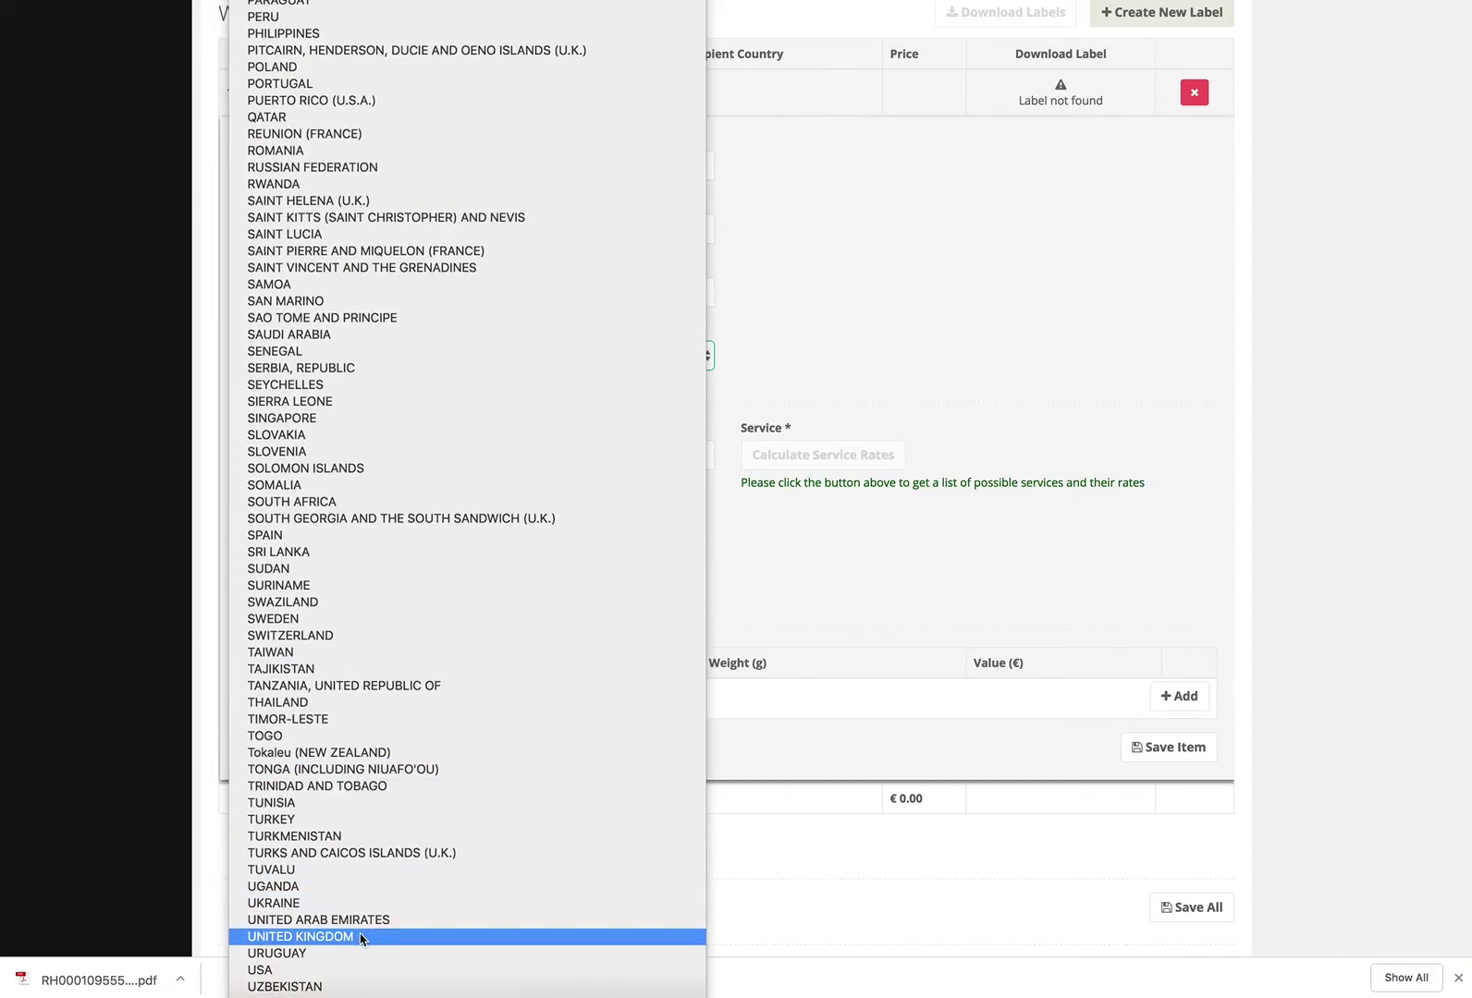
click(365, 937)
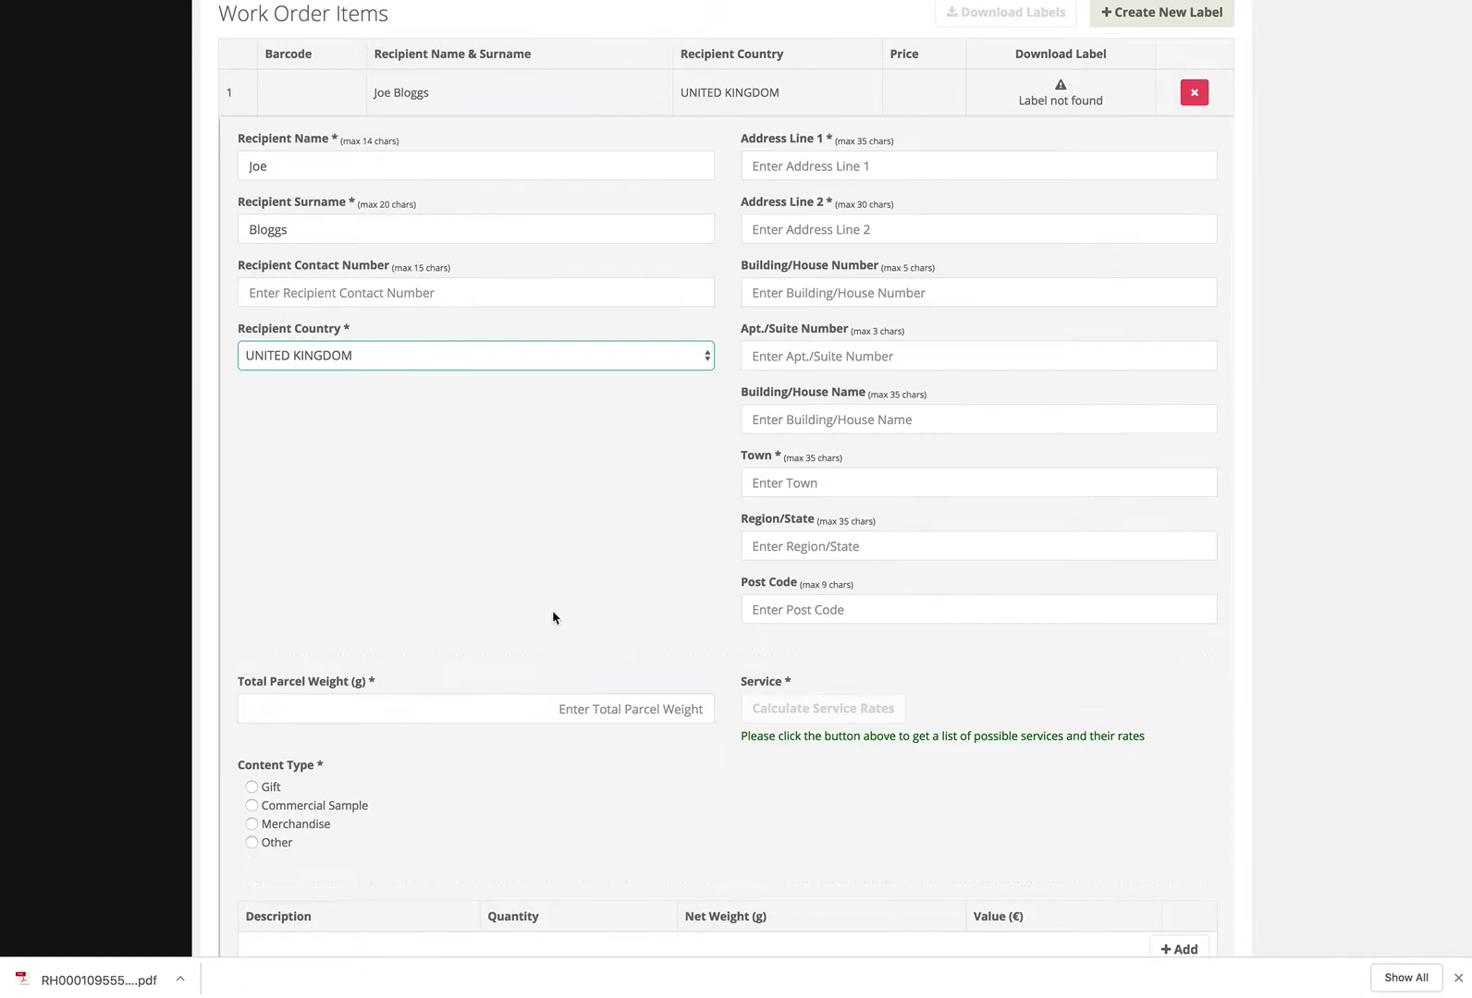
Enter the UK recipient's Address Line 1, Address Line 2 and Town.
click(817, 166)
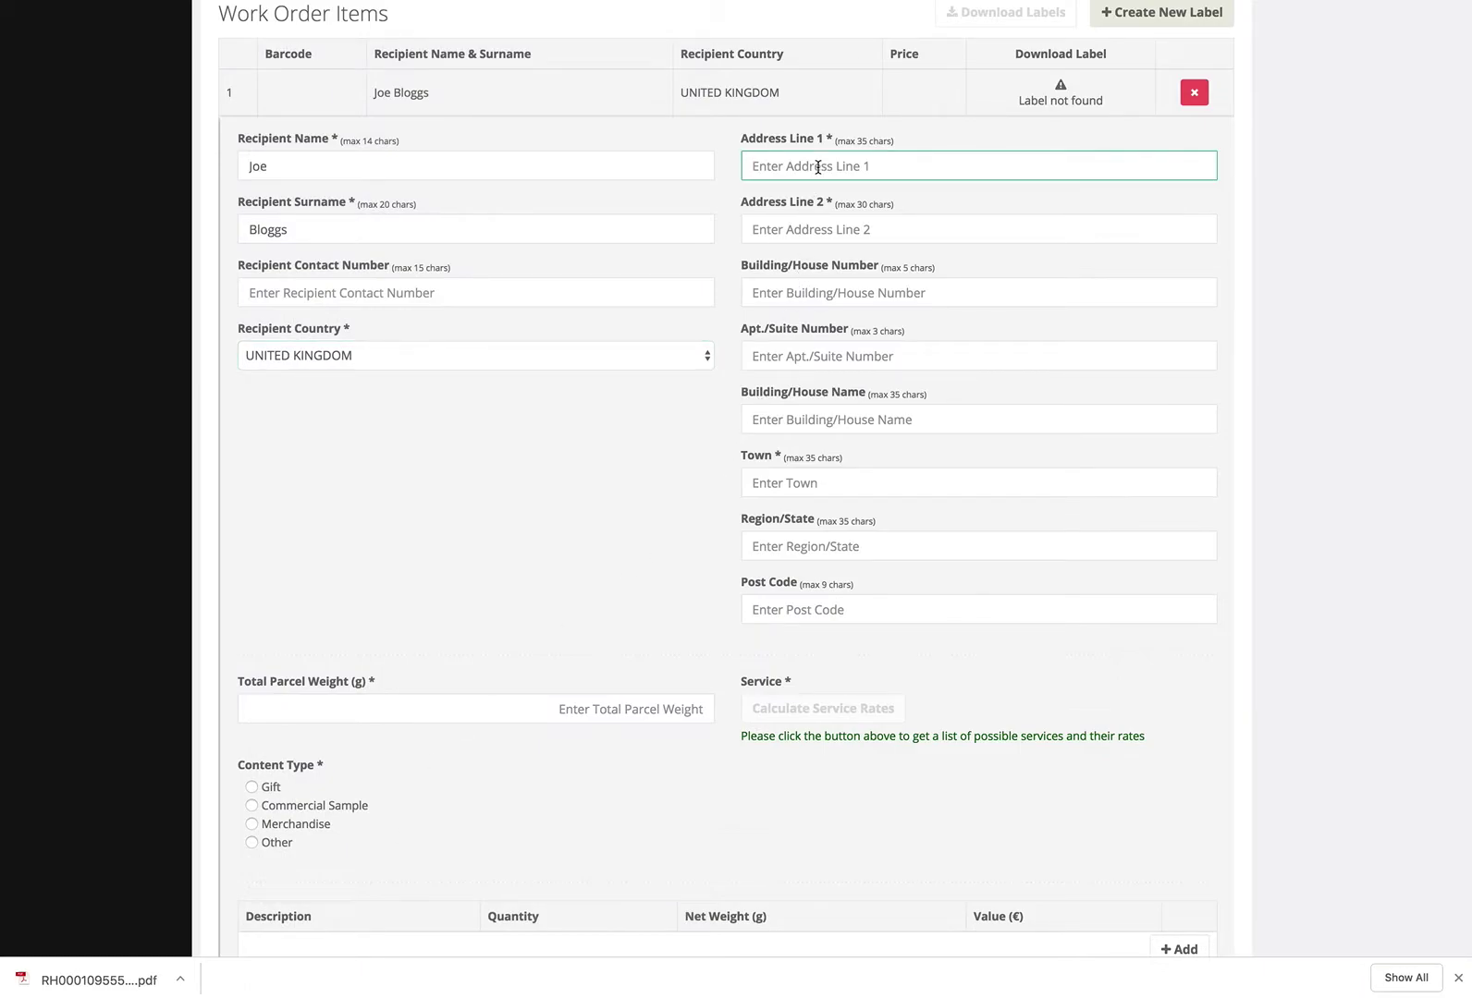
text(105 Annfield)
click(817, 221)
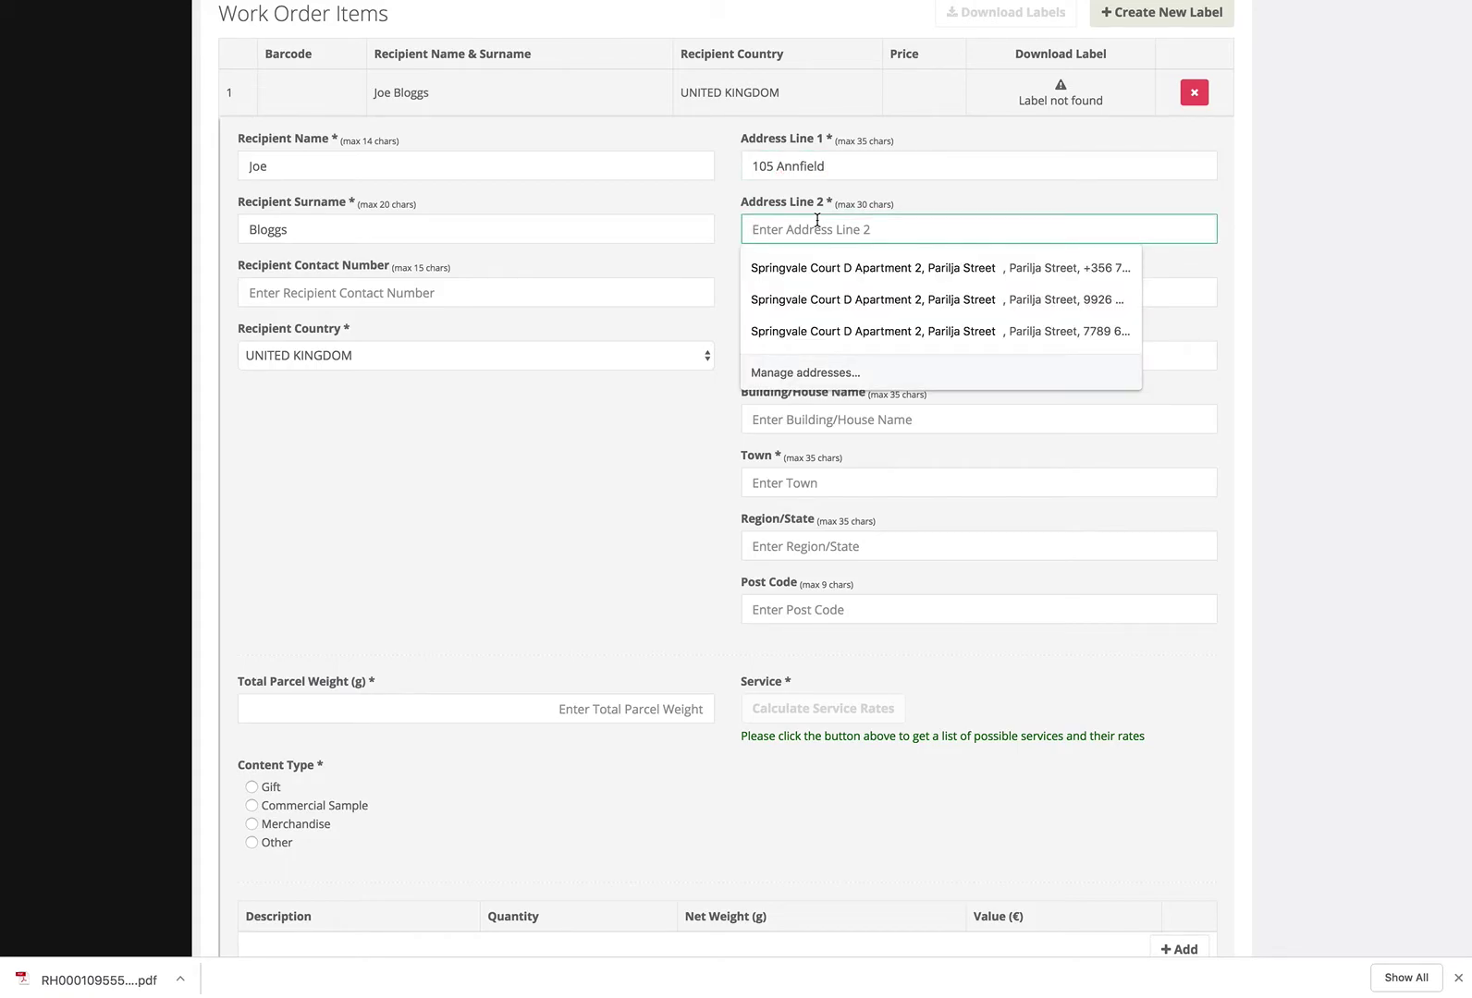
text(High)
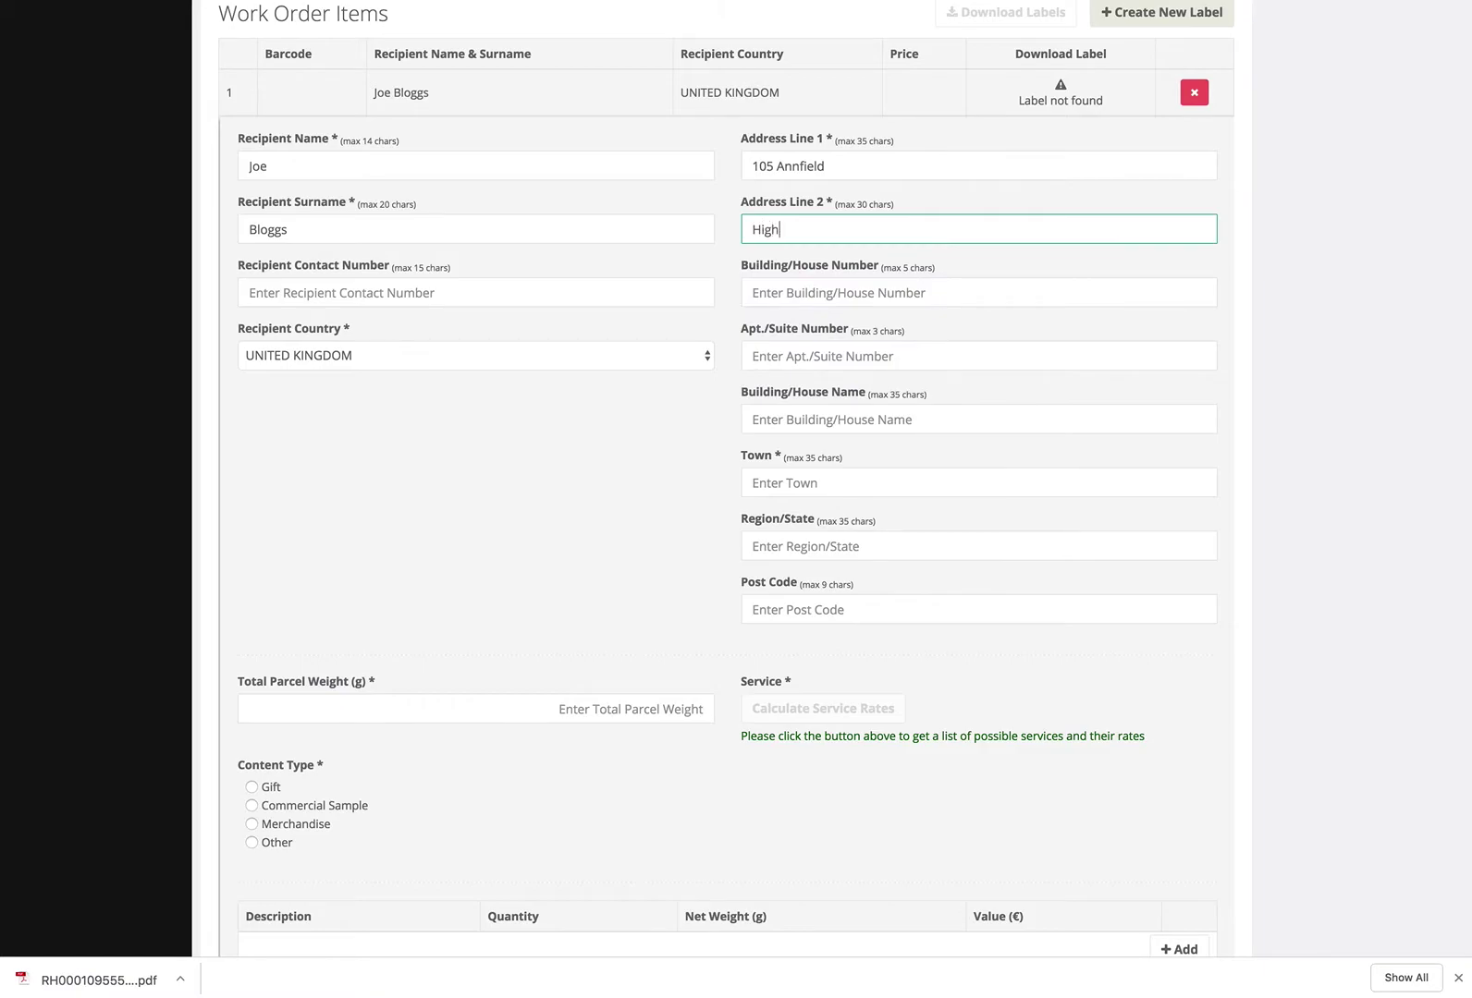
text( Stree)
scroll(828, 268, down, 3)
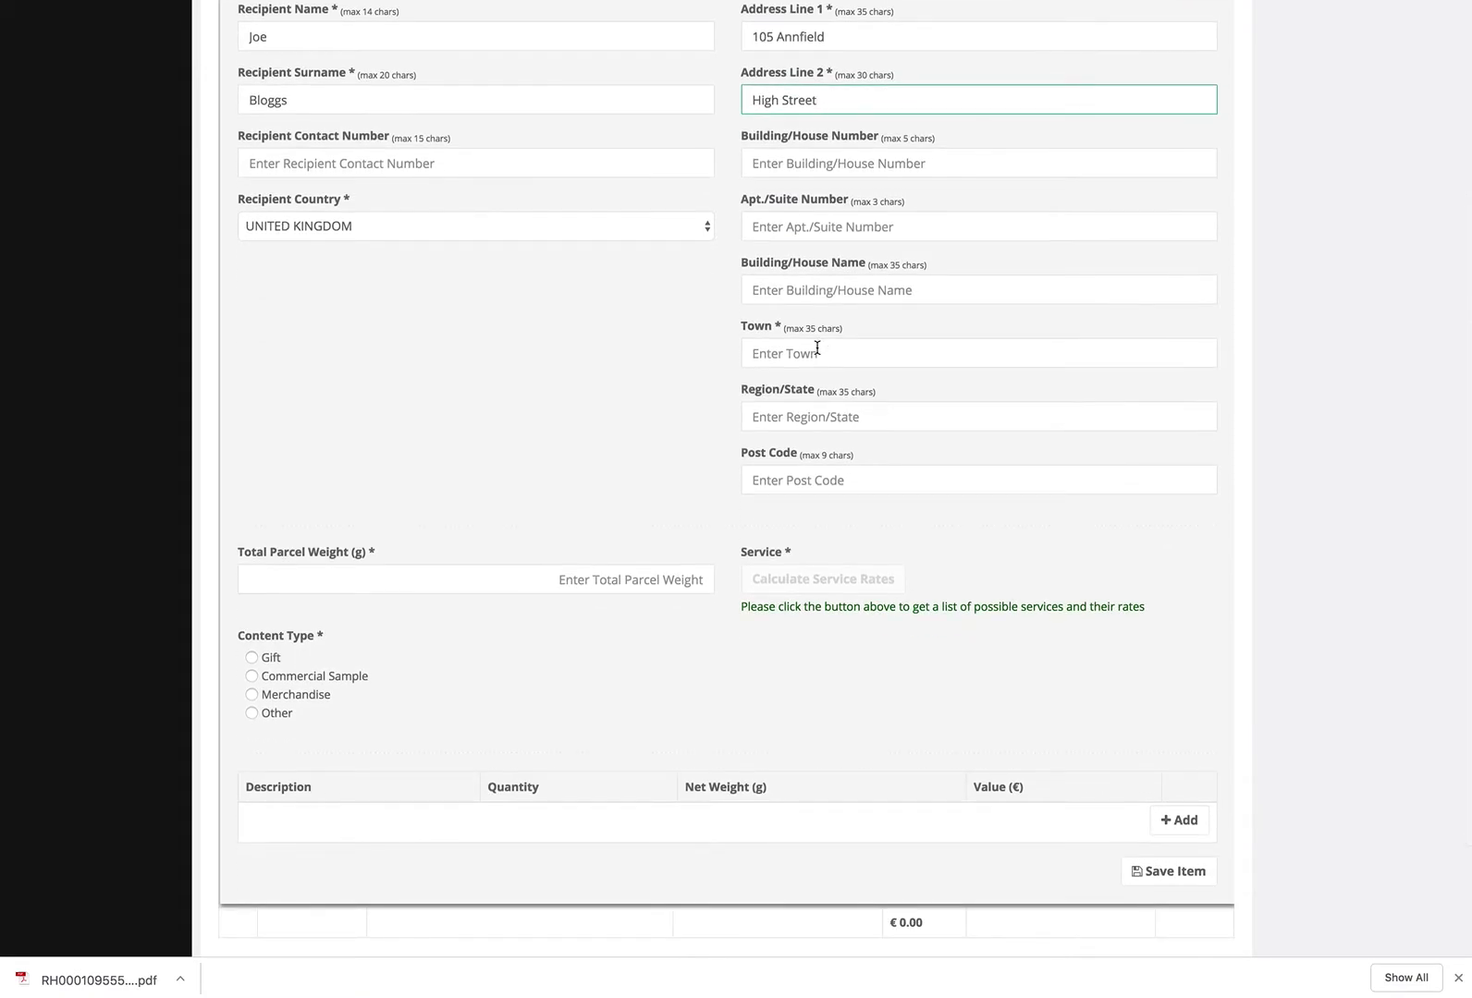
click(817, 348)
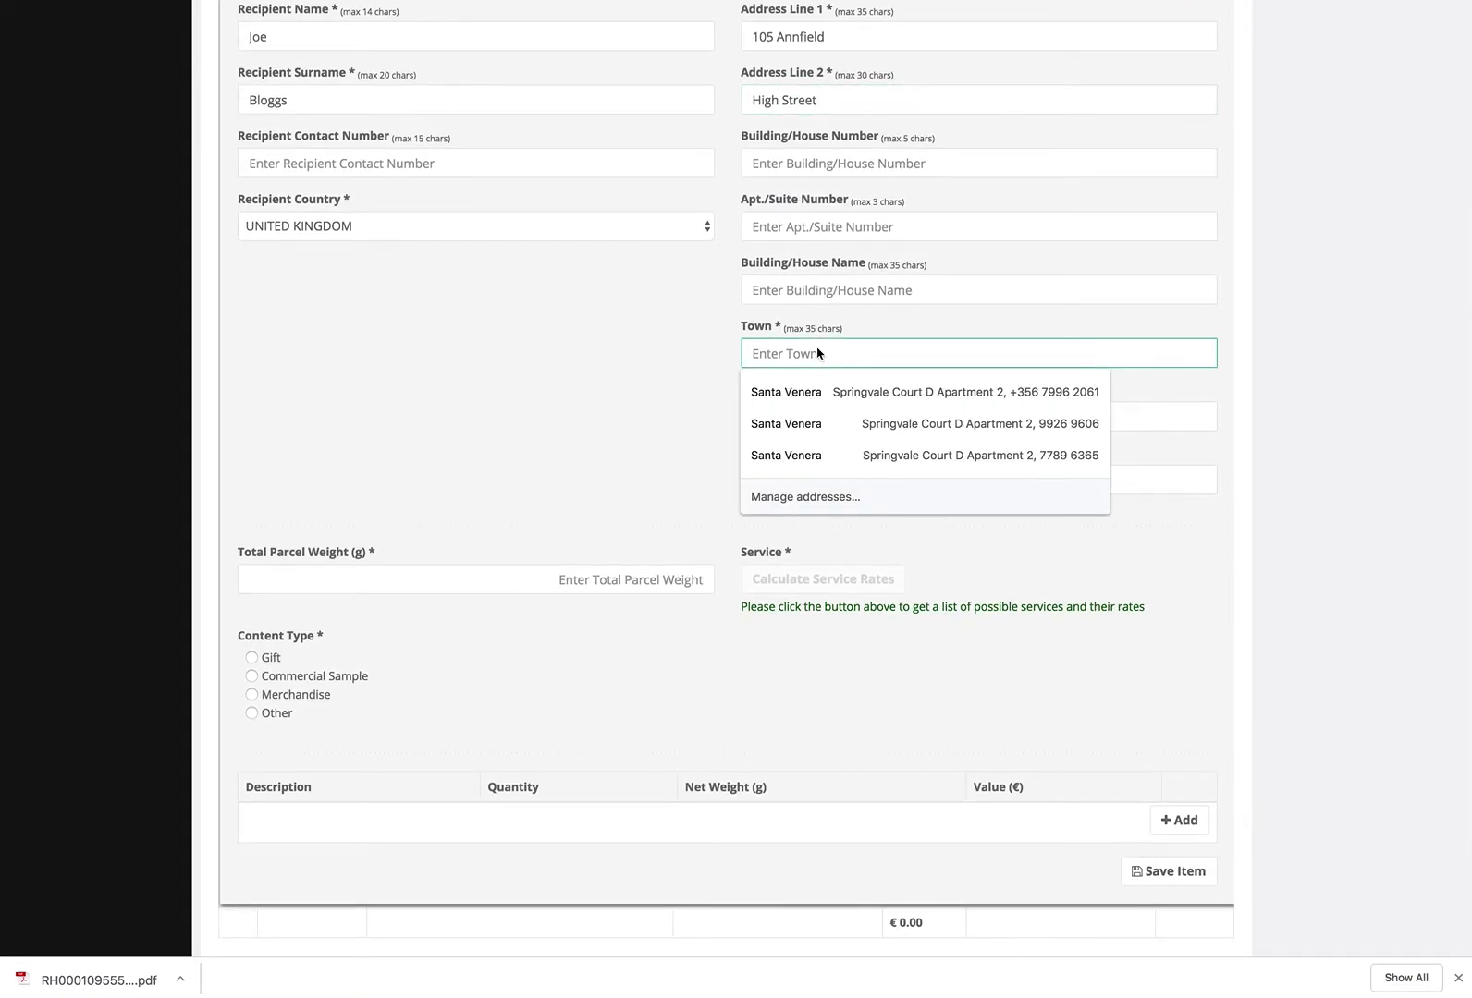
text(Bec)
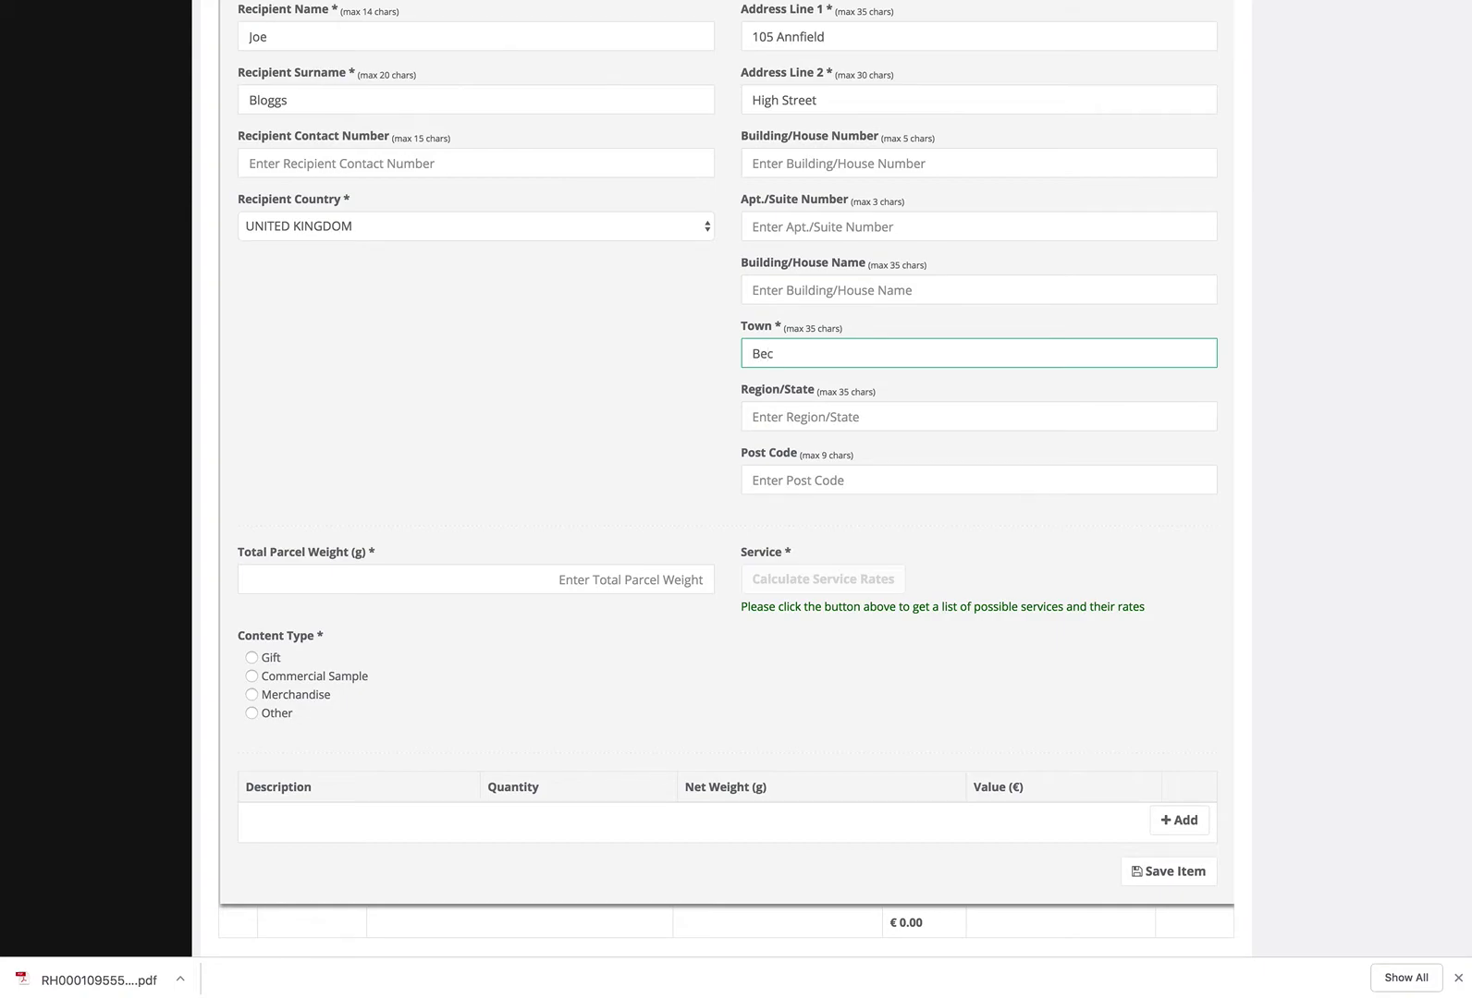
text(kley)
scroll(548, 399, down, 1)
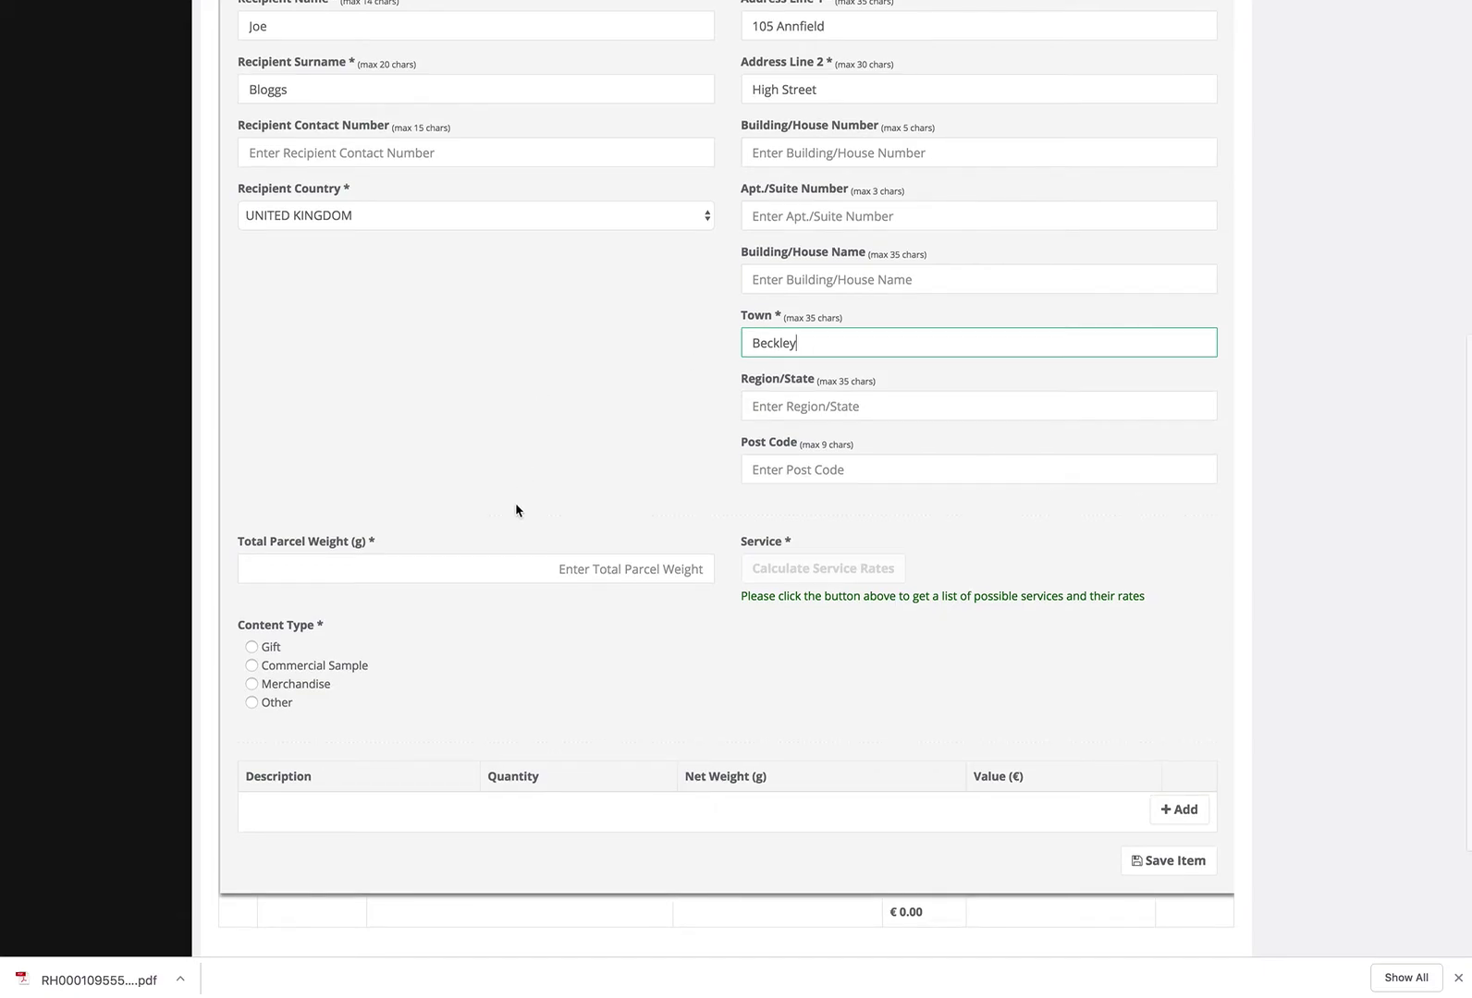
click(655, 569)
Set the parcel weight, mark it as a gift, and choose eSellers Zone GB - Registered.
text(1000)
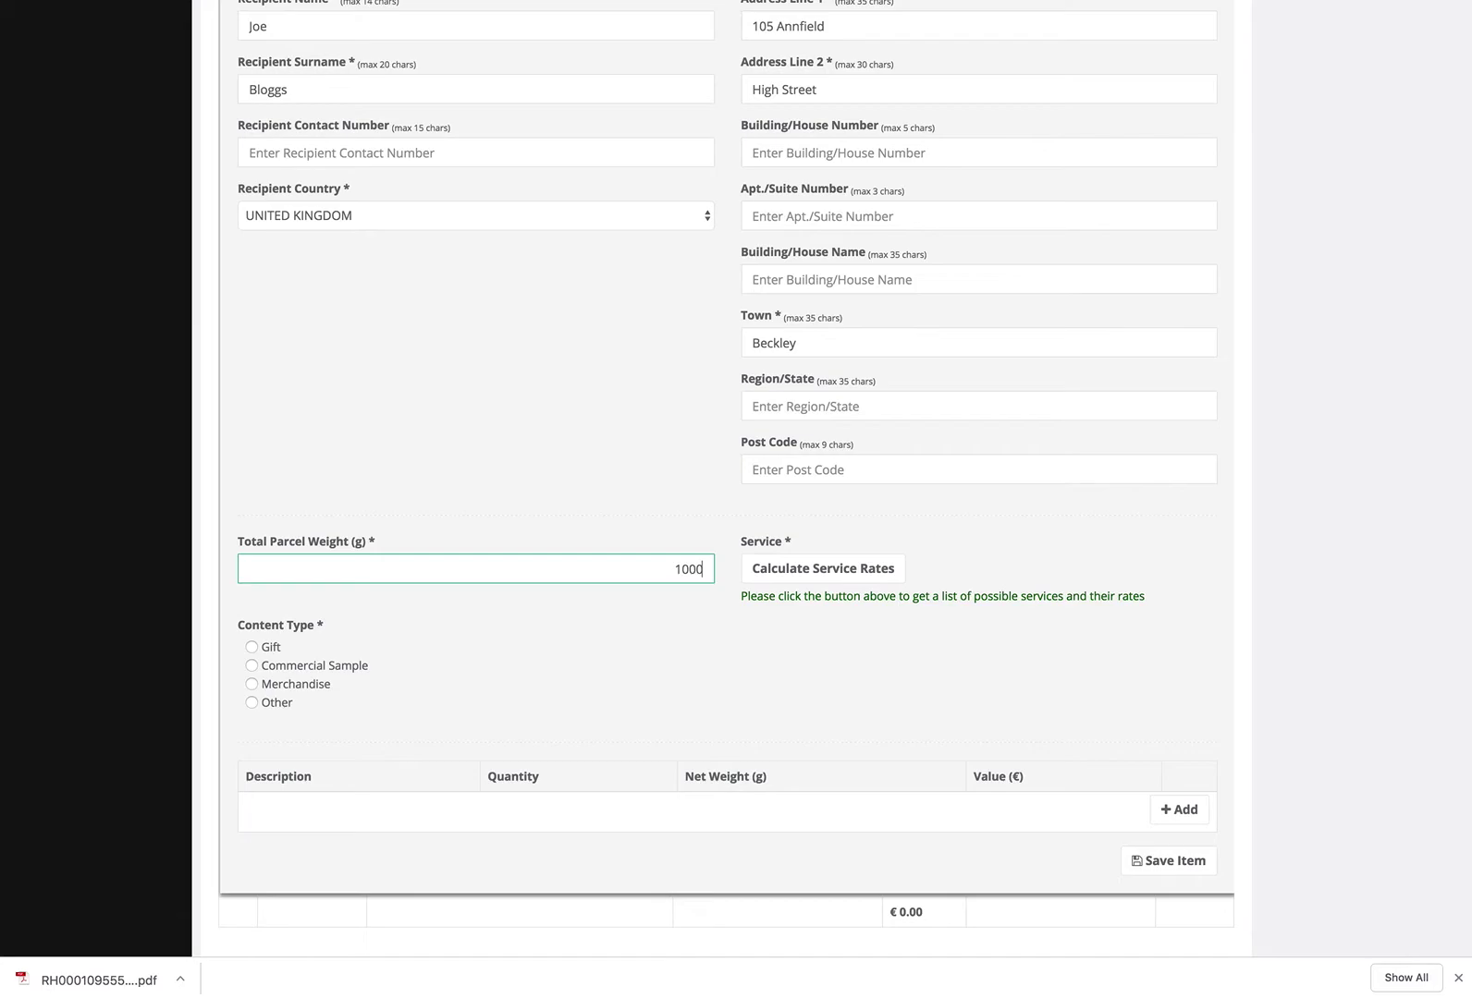
click(252, 648)
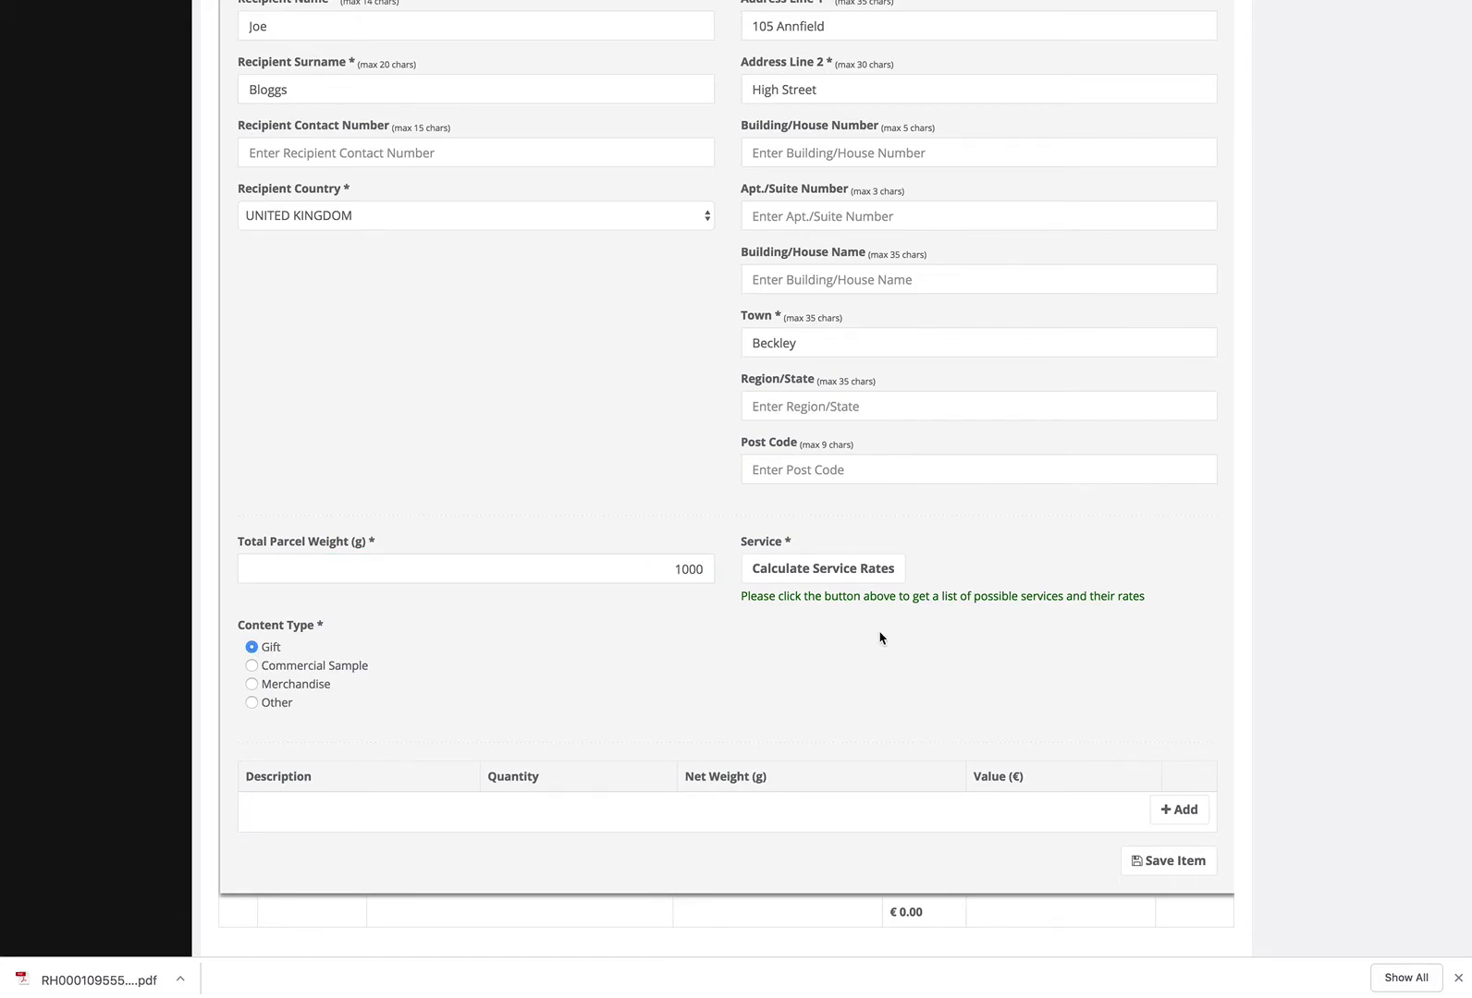
click(863, 572)
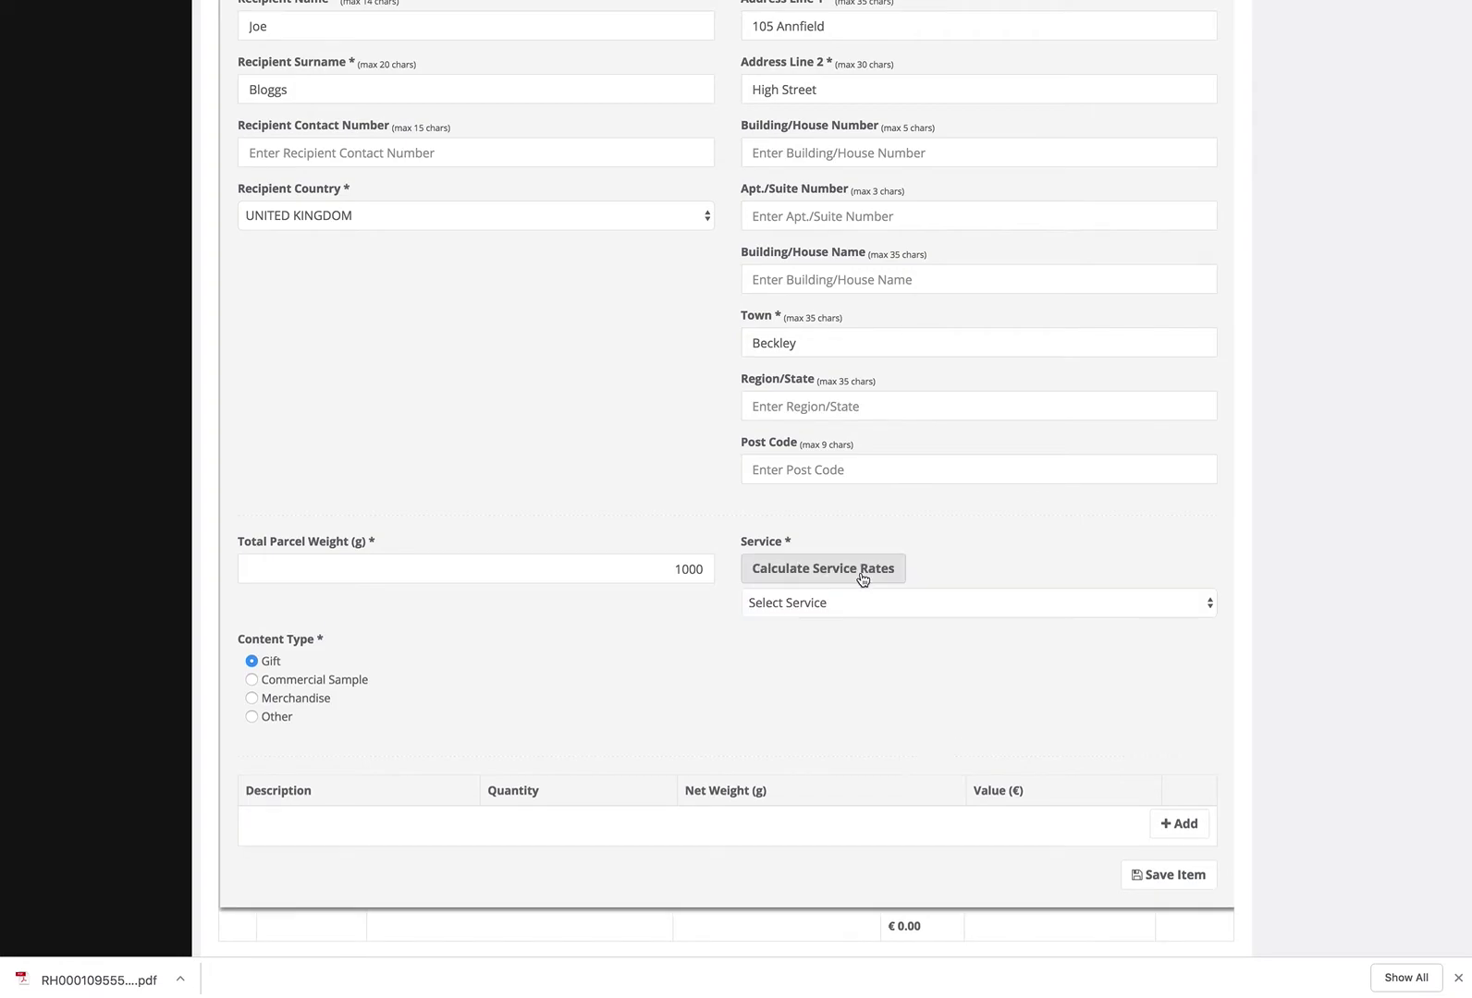
click(871, 610)
click(871, 620)
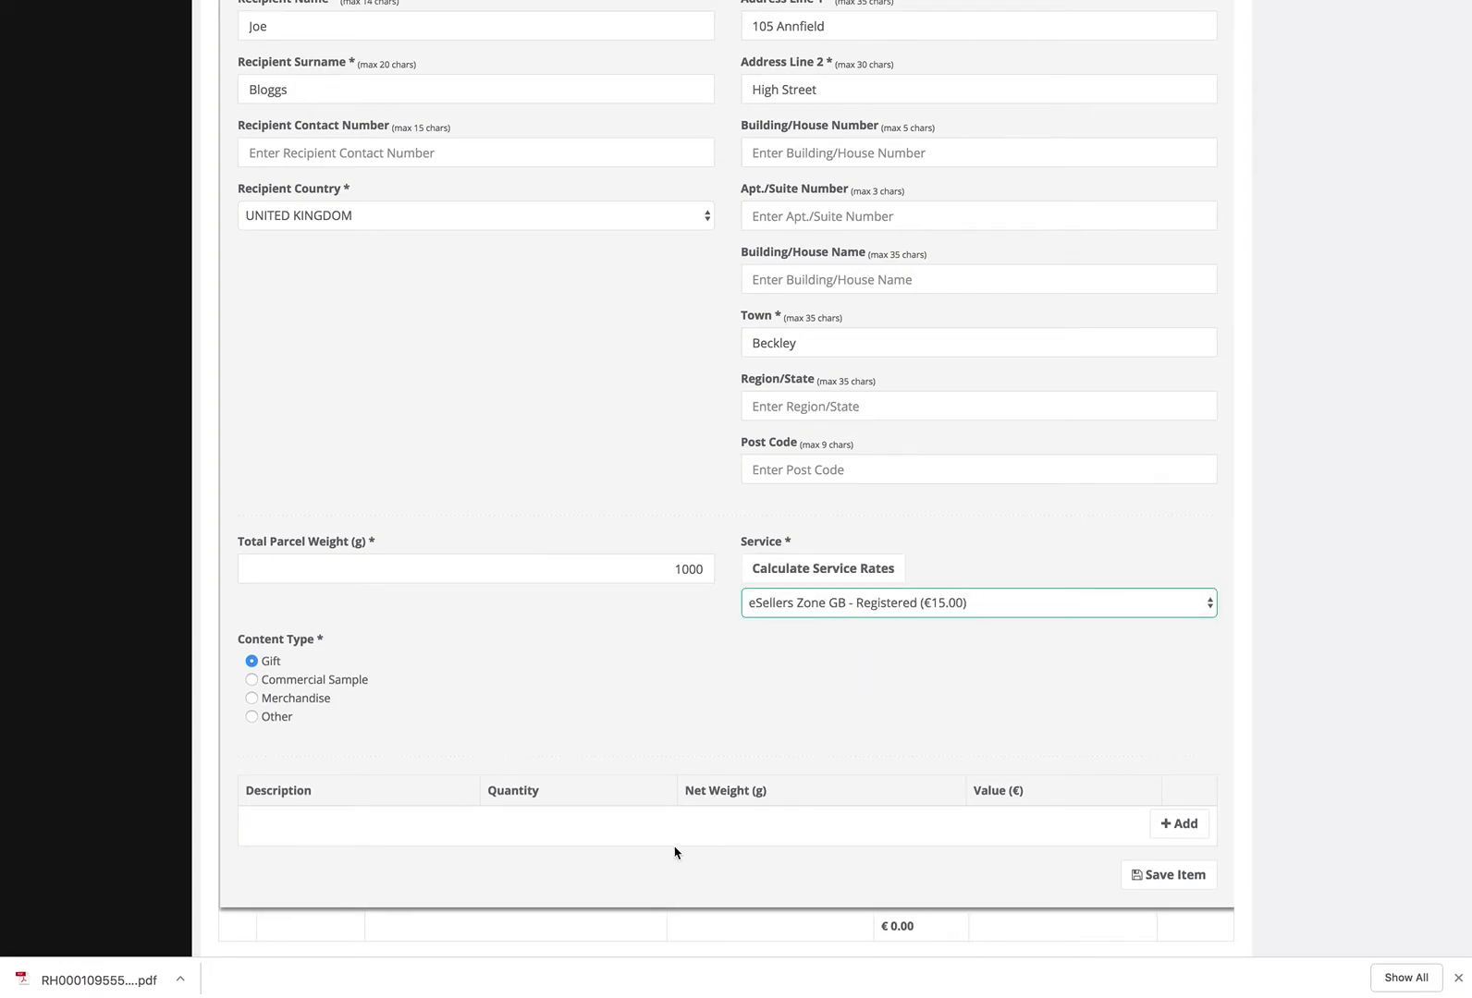
Add a Sample content item (quantity 1, net weight 900, value 5) and save the item.
click(1167, 828)
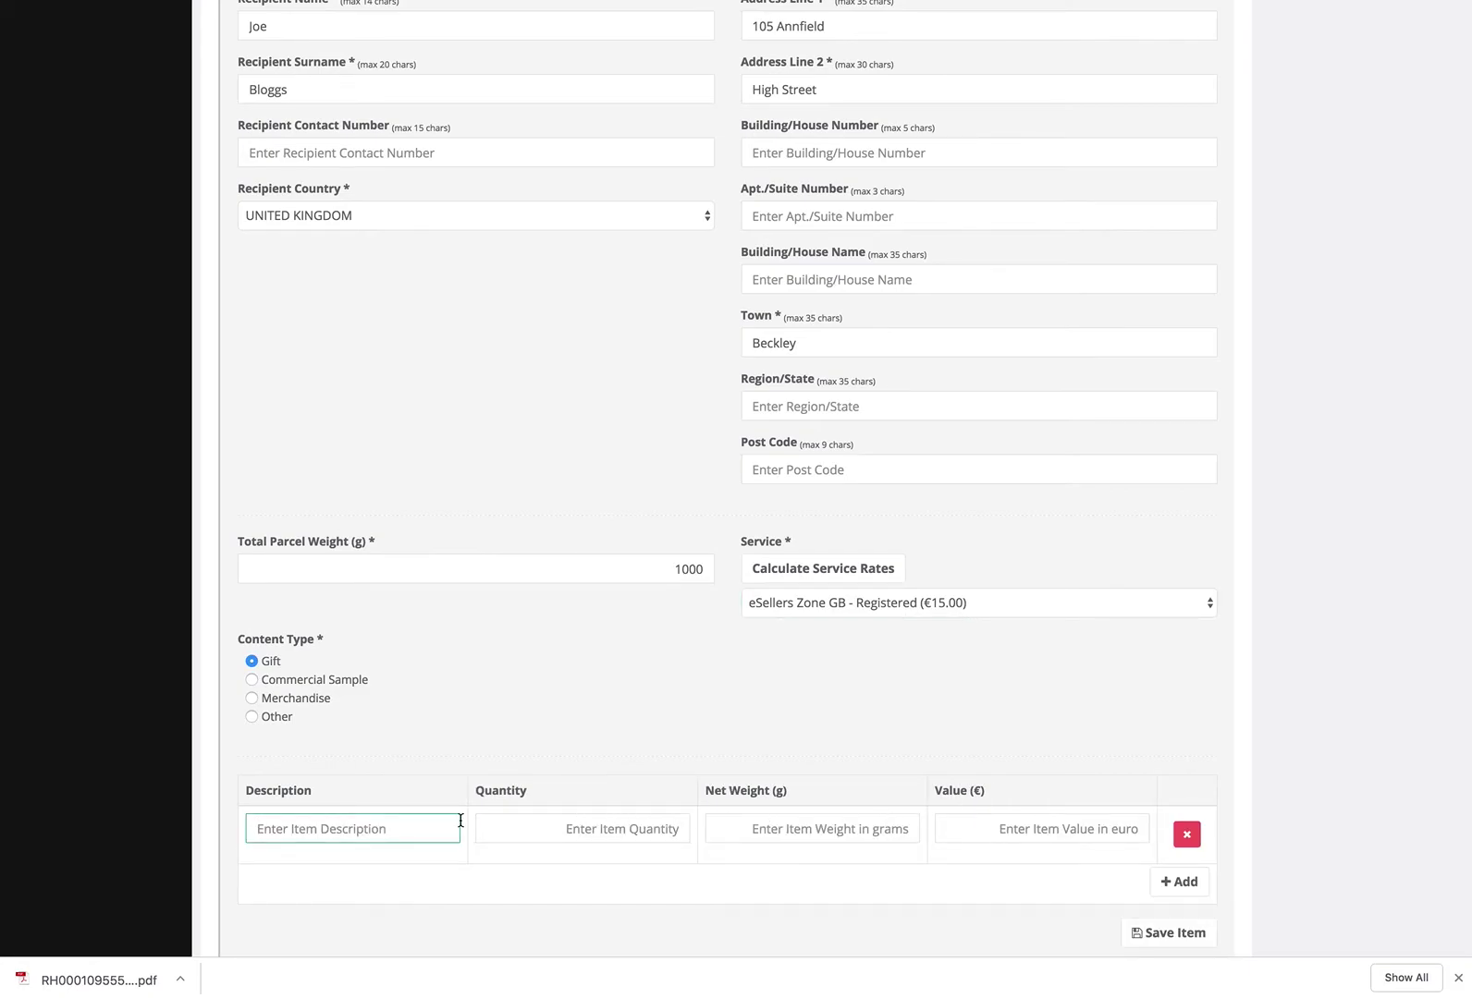
text(Sample)
click(636, 830)
text(1)
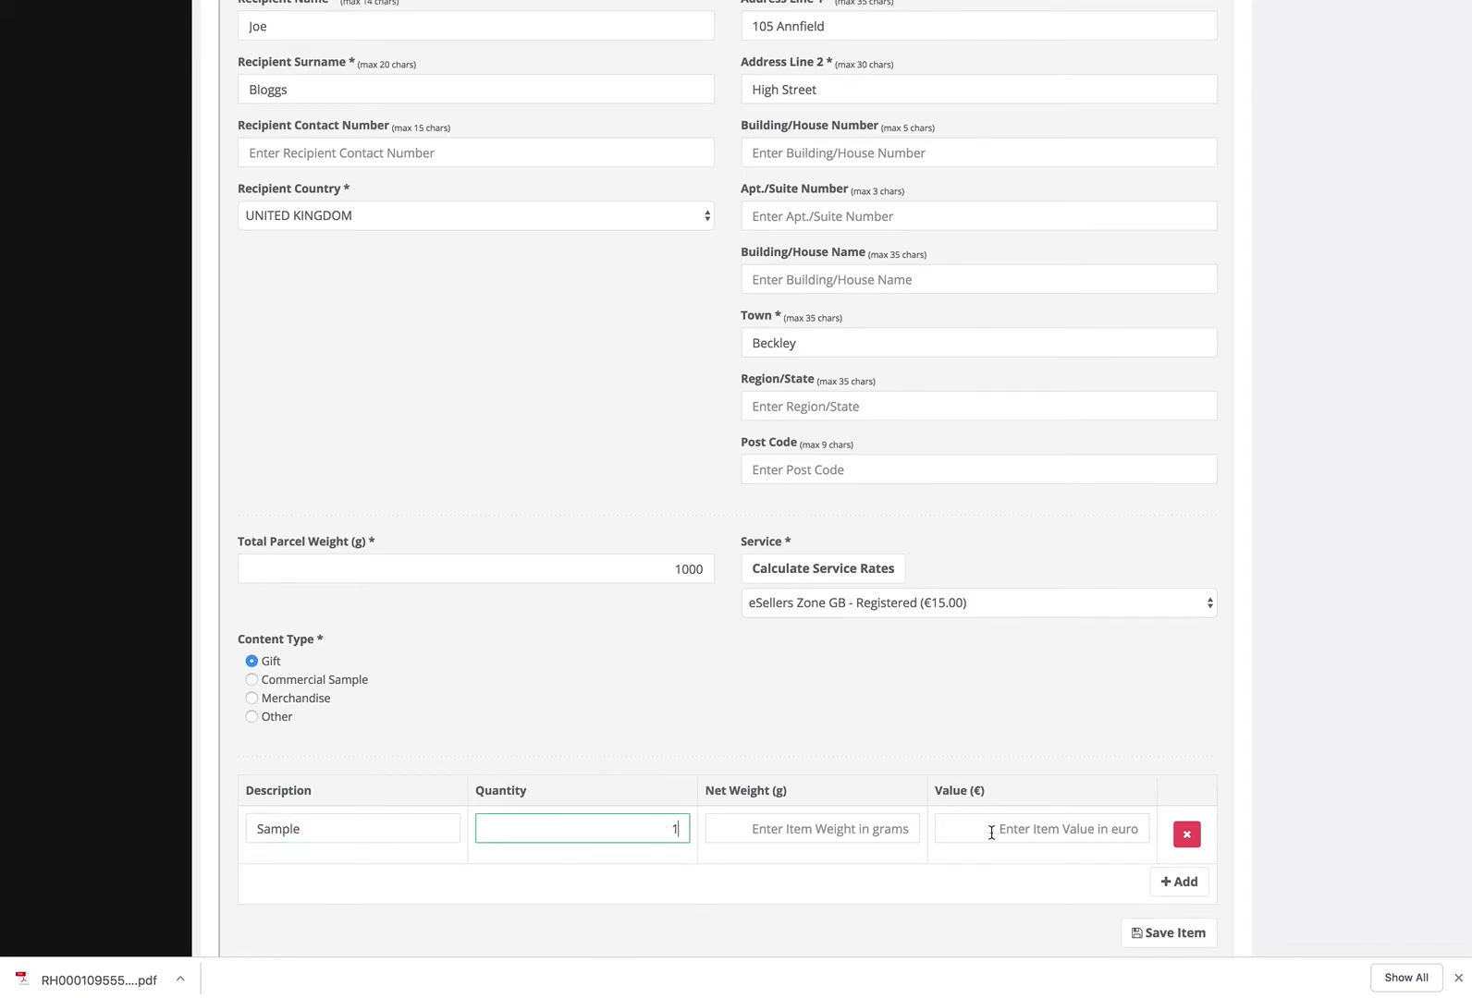
click(854, 829)
text(900)
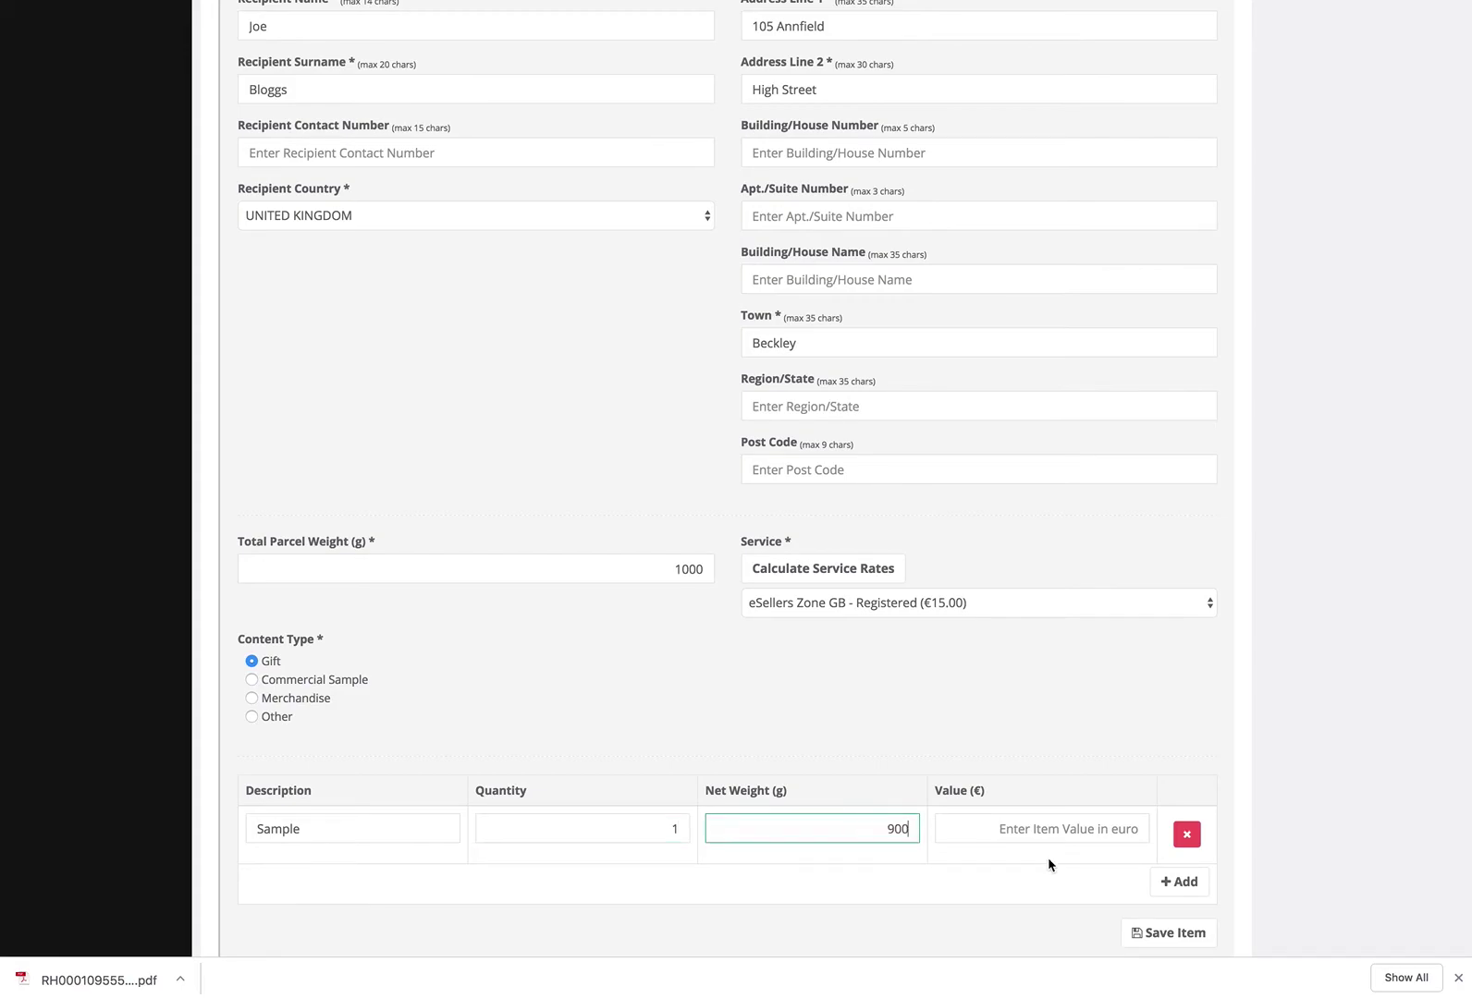
click(1090, 839)
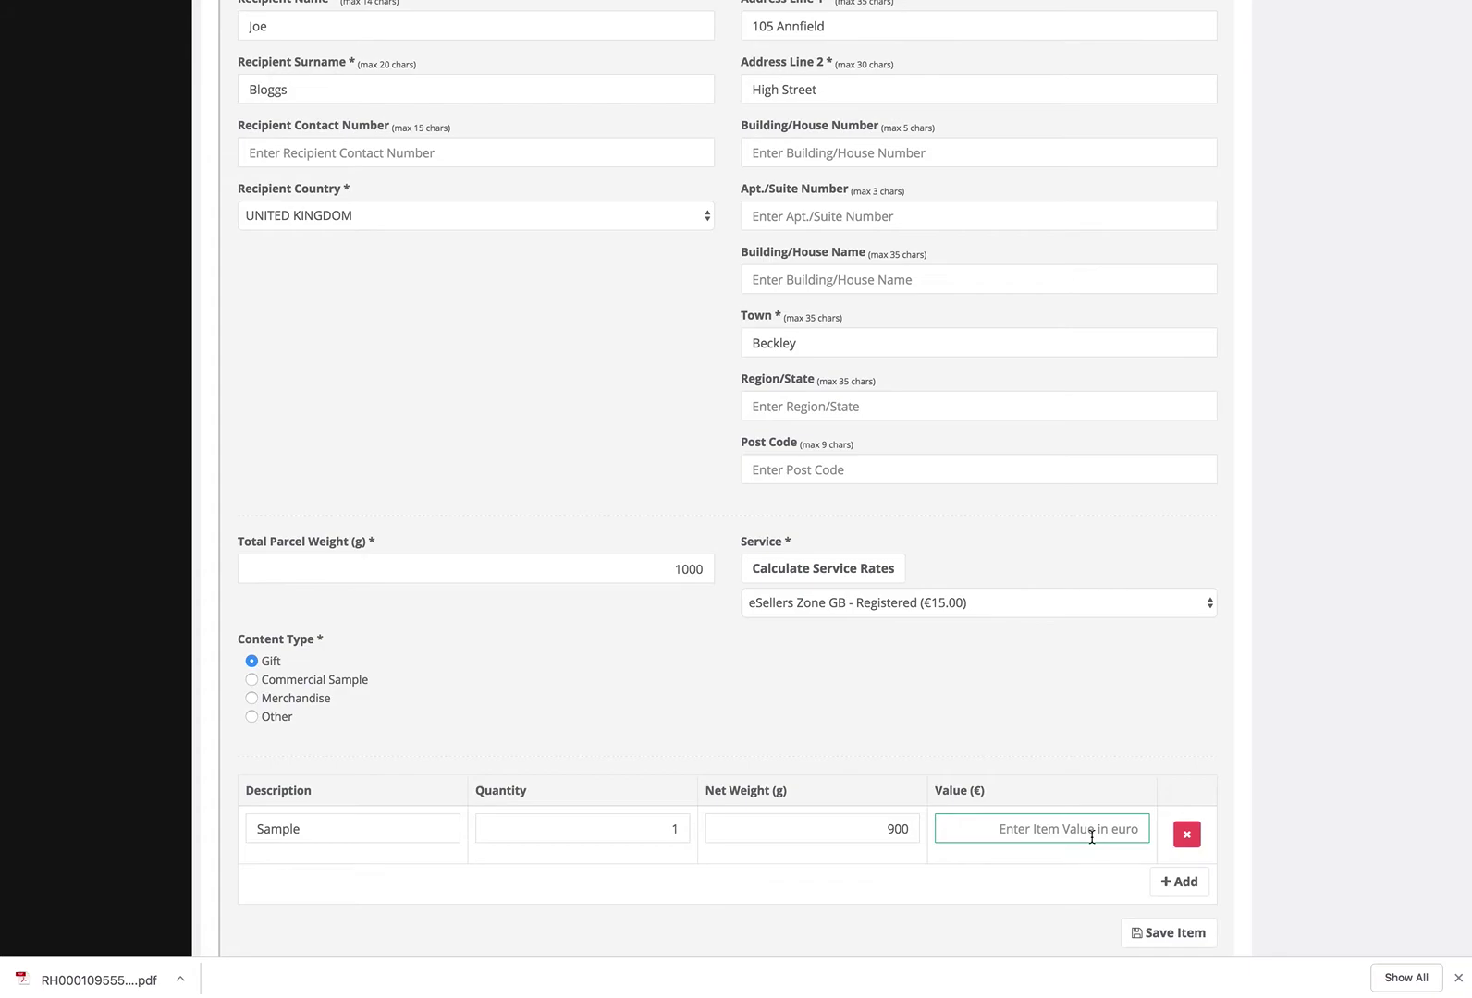
text(5)
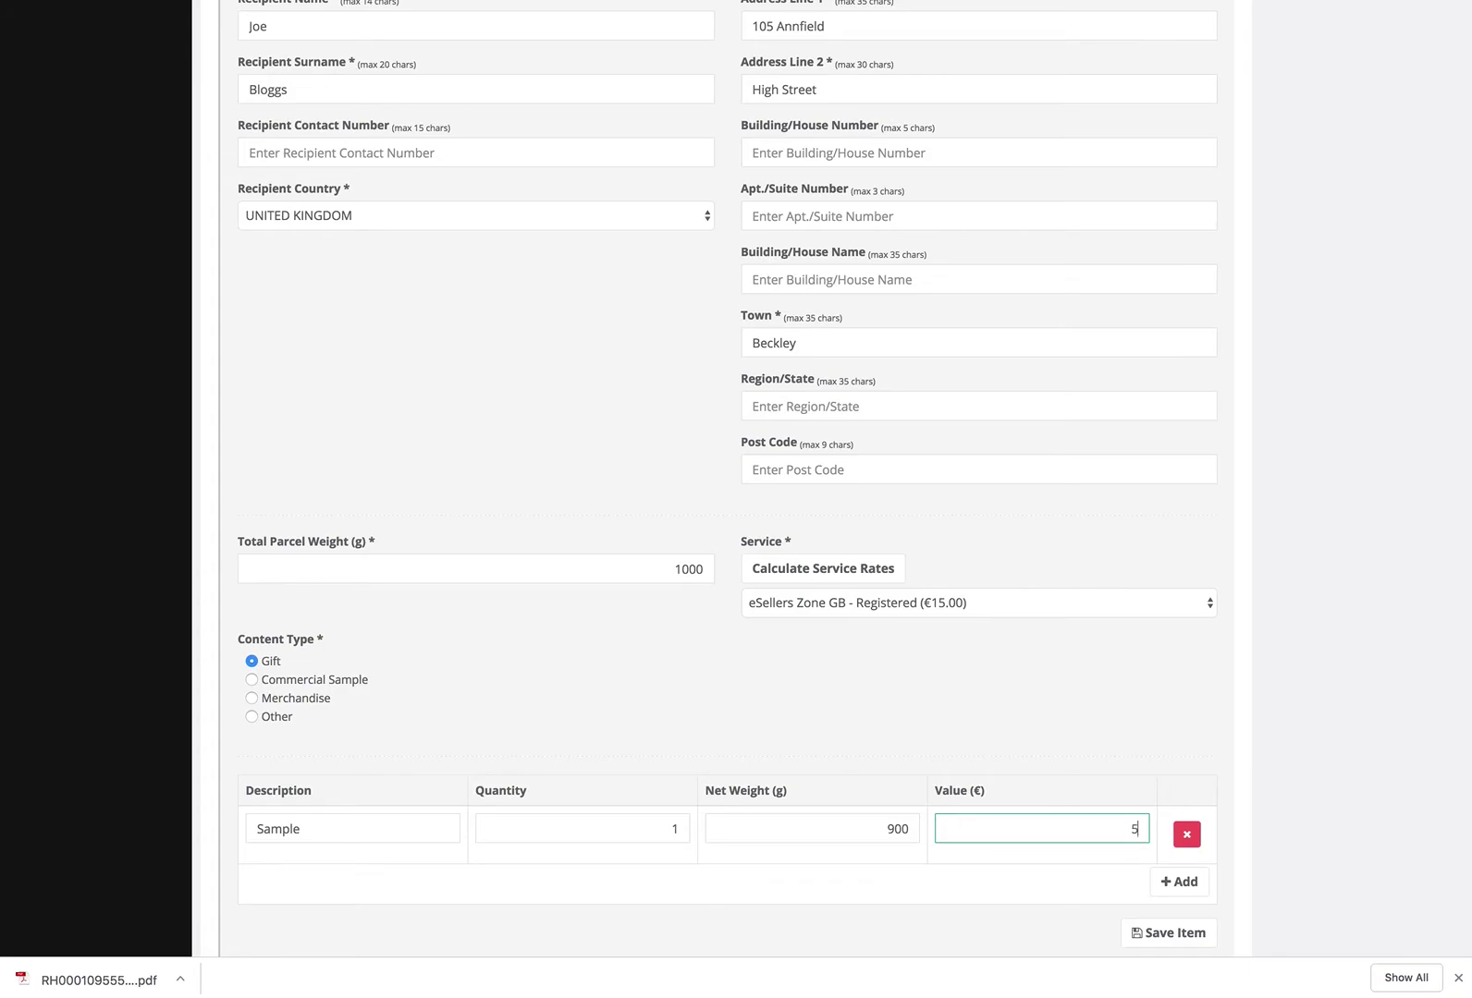
click(1163, 936)
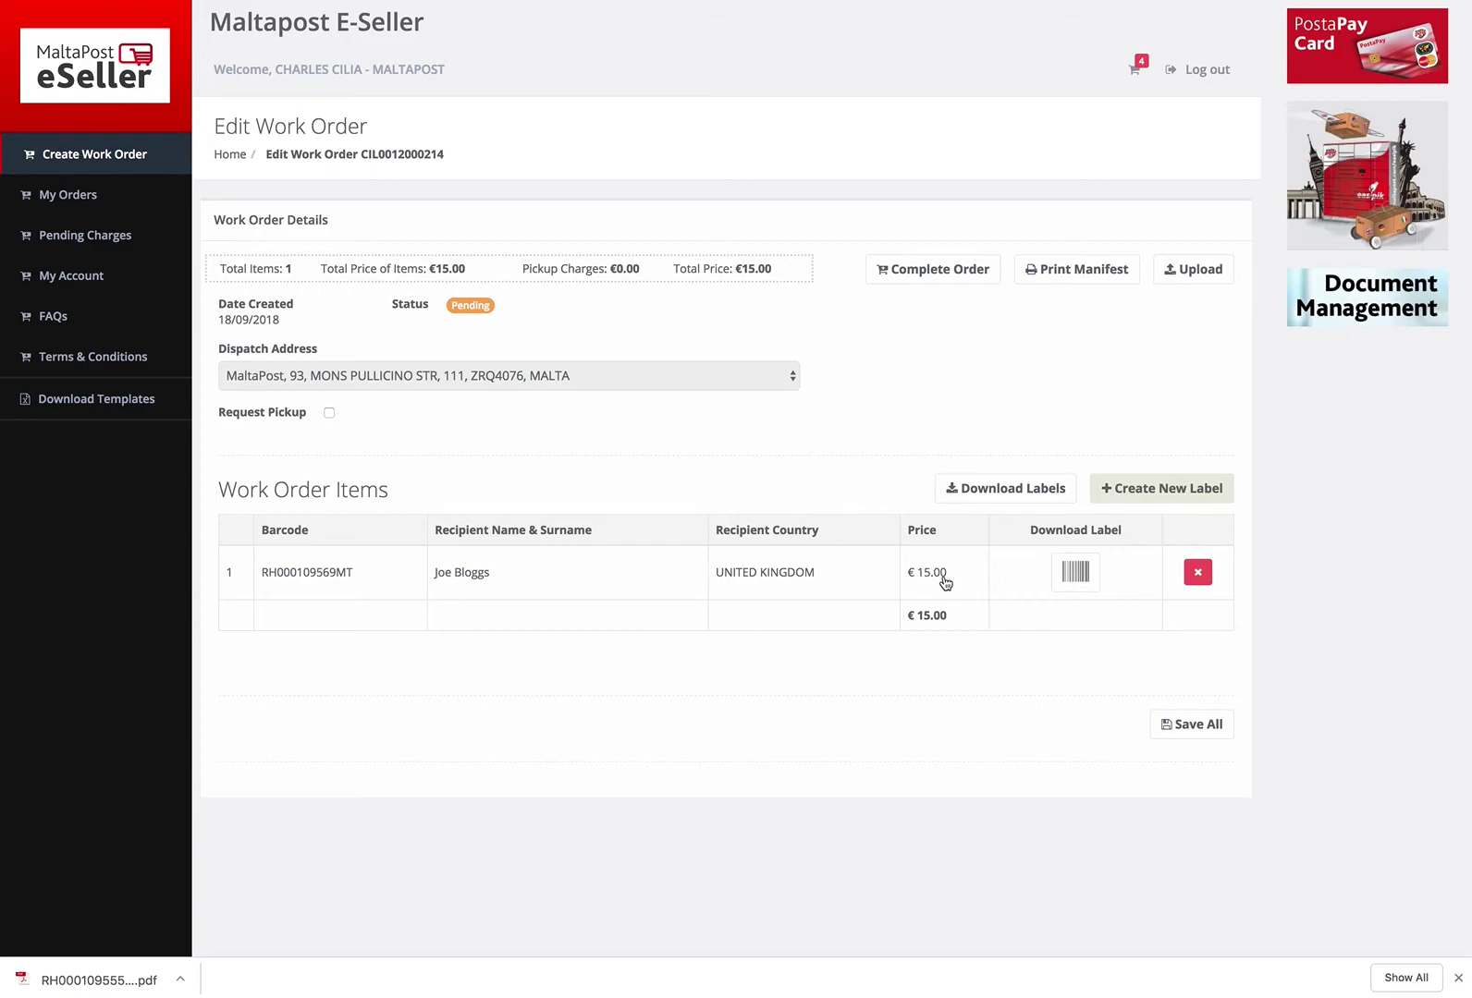
Download the UK parcel's shipping label PDF, then close the label preview.
click(1073, 572)
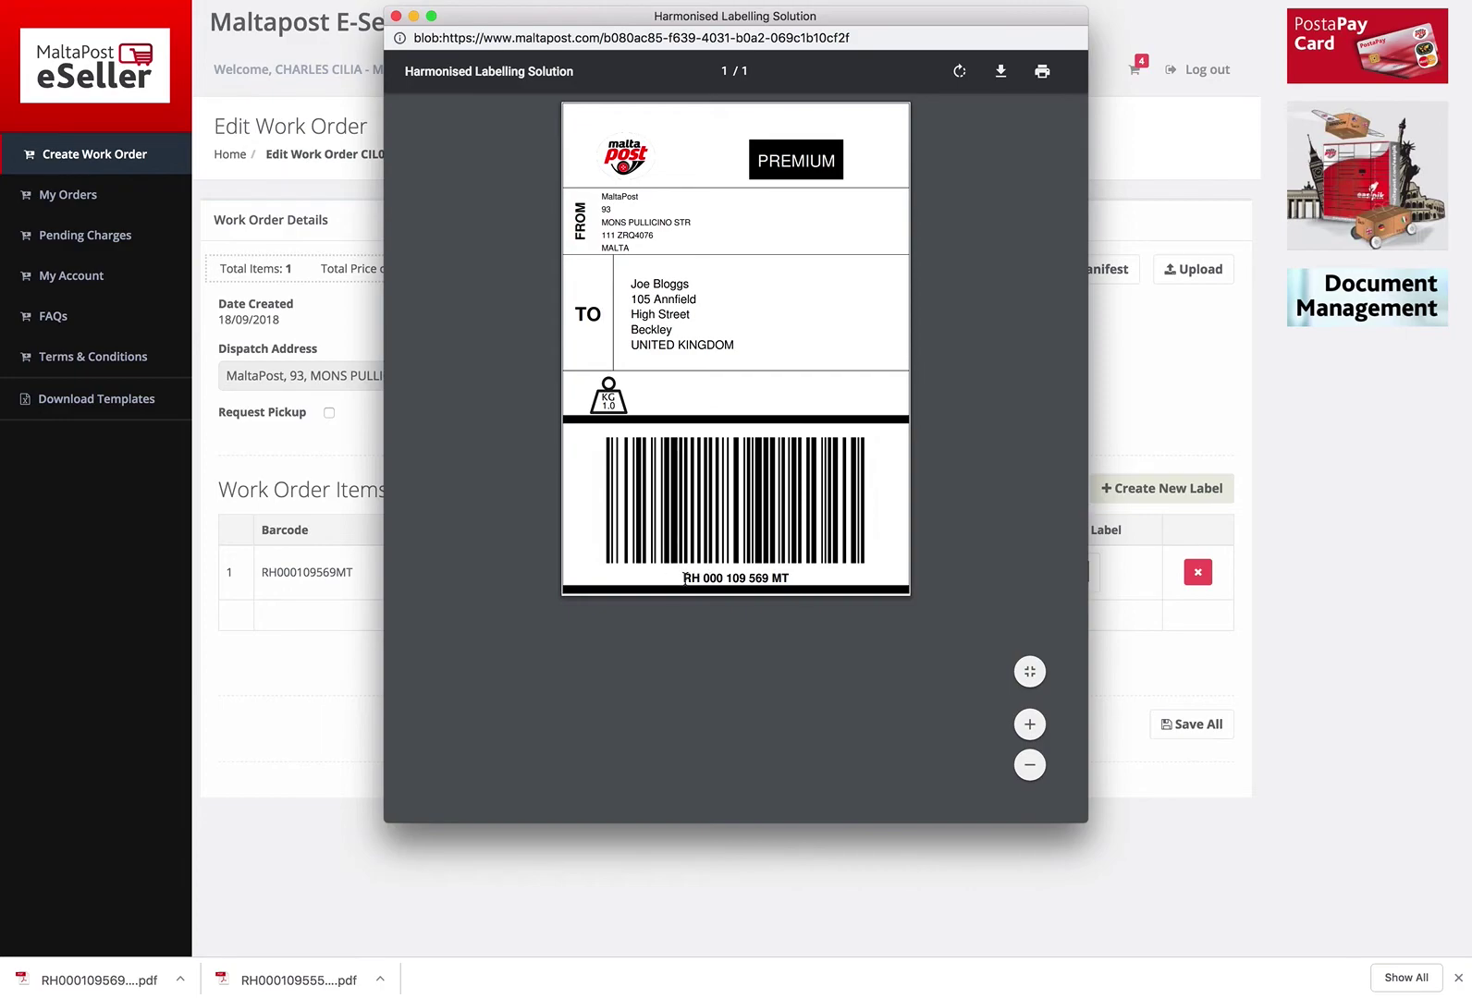
click(1332, 451)
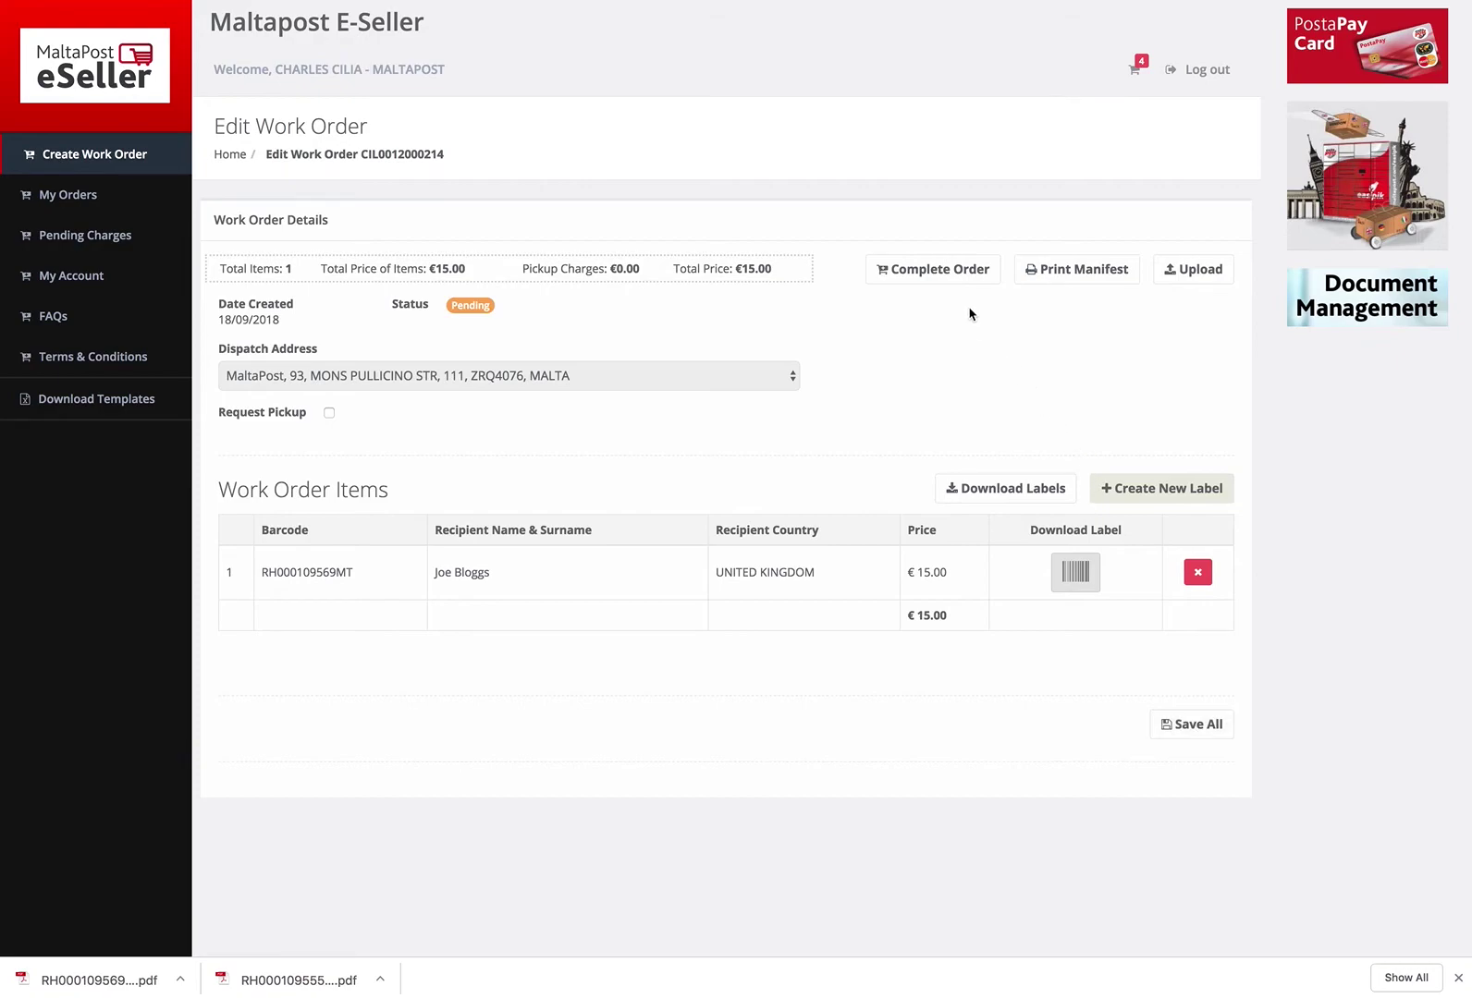
Save the whole work order and complete it with Pay by Credit Card into the cart.
click(1176, 725)
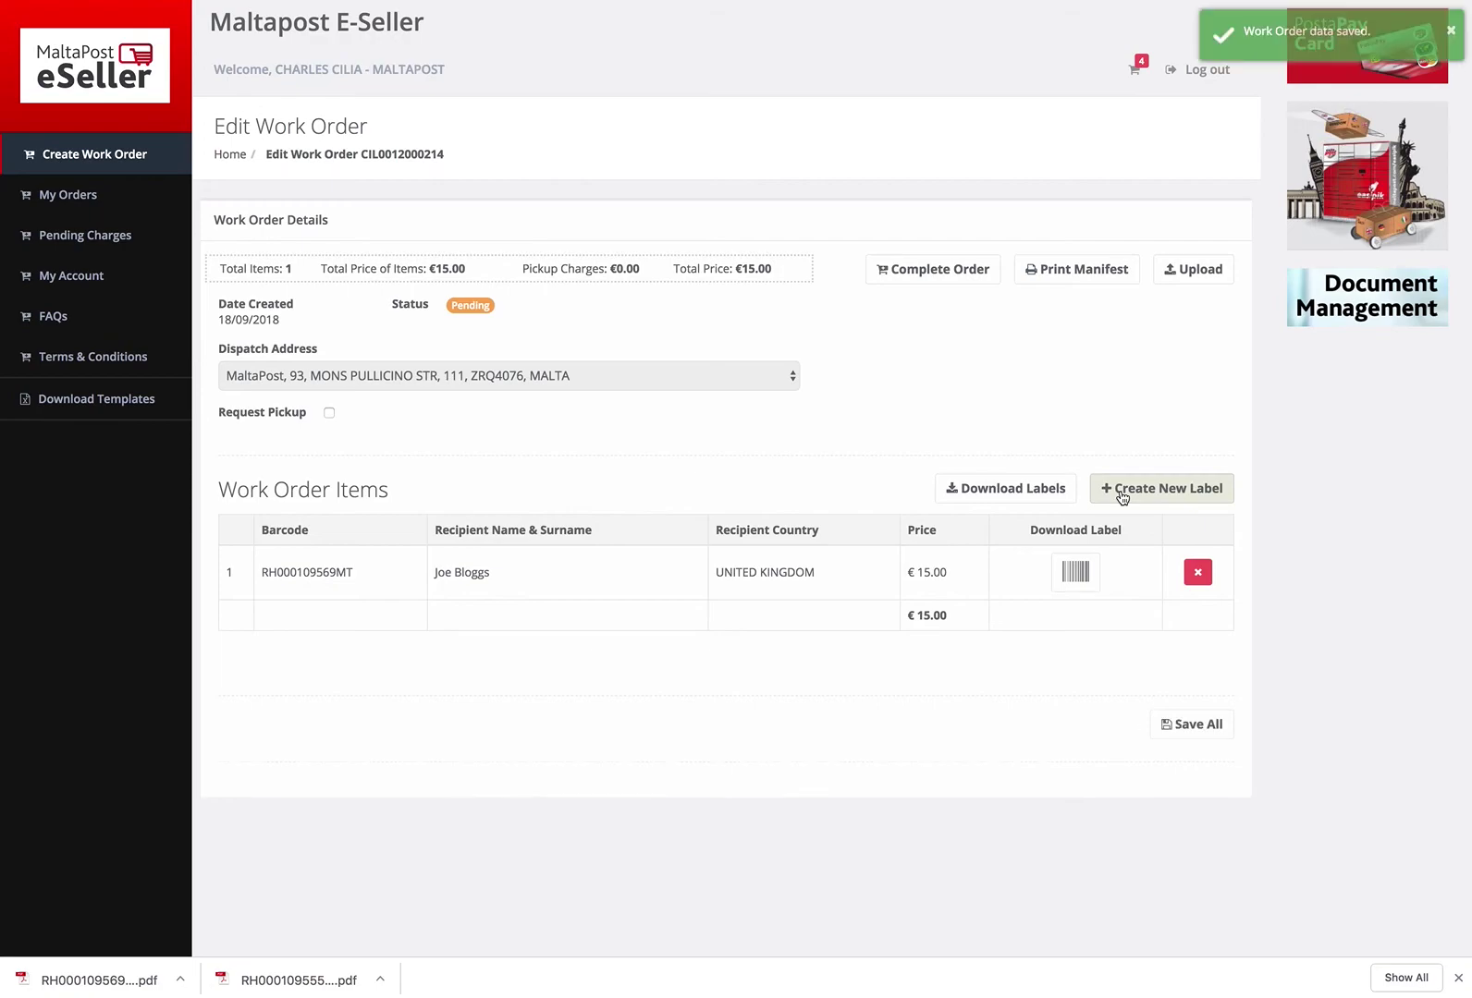
click(959, 283)
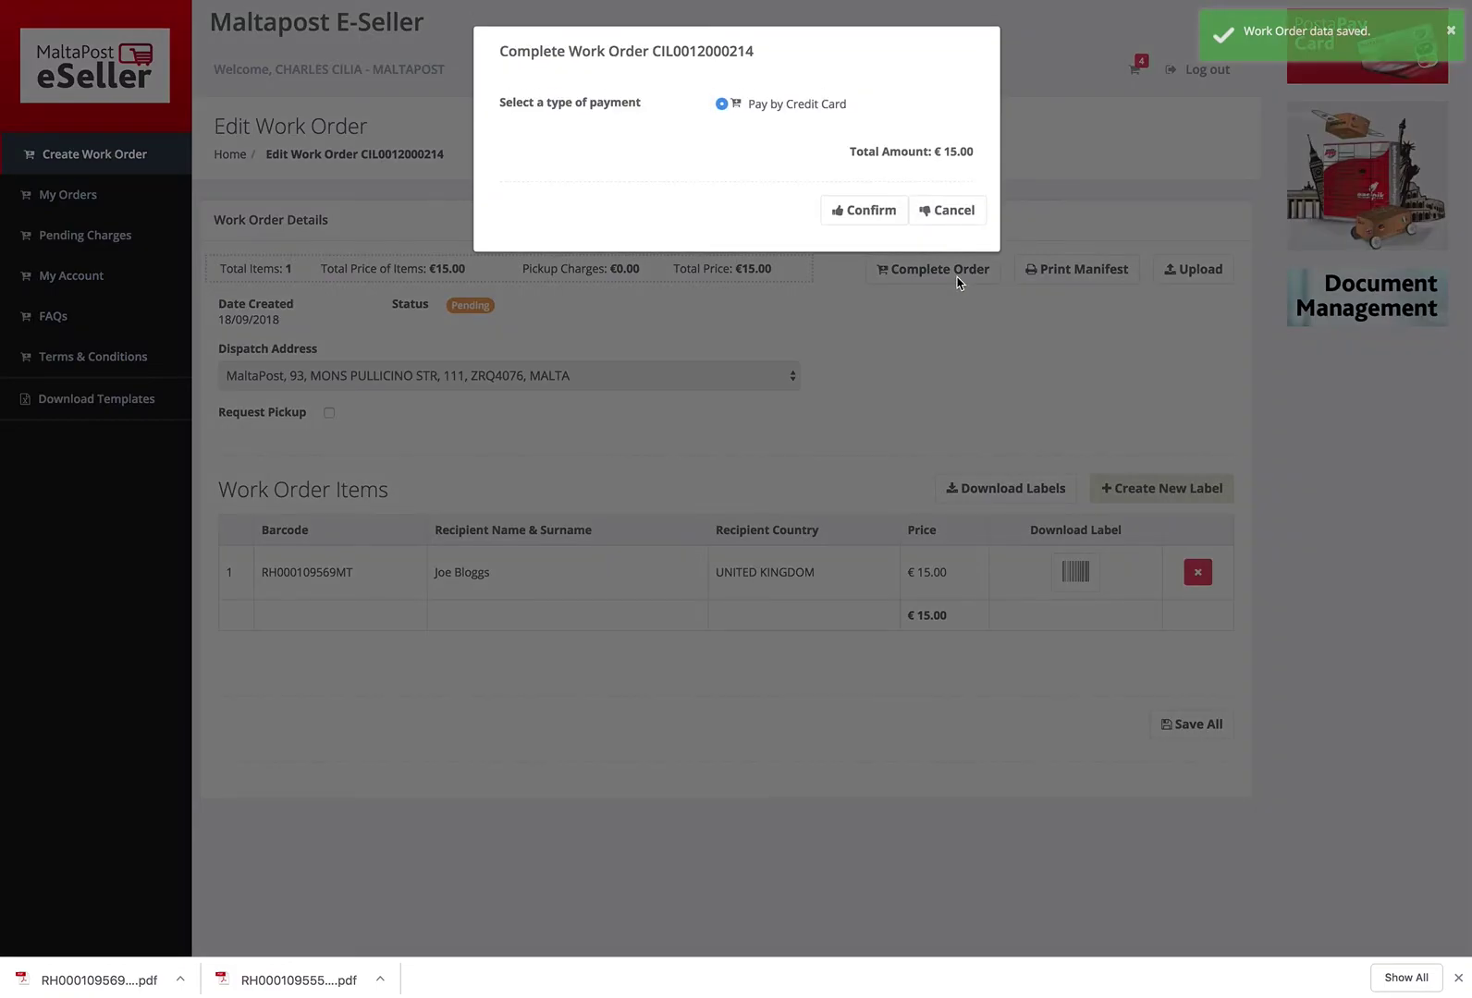
click(886, 211)
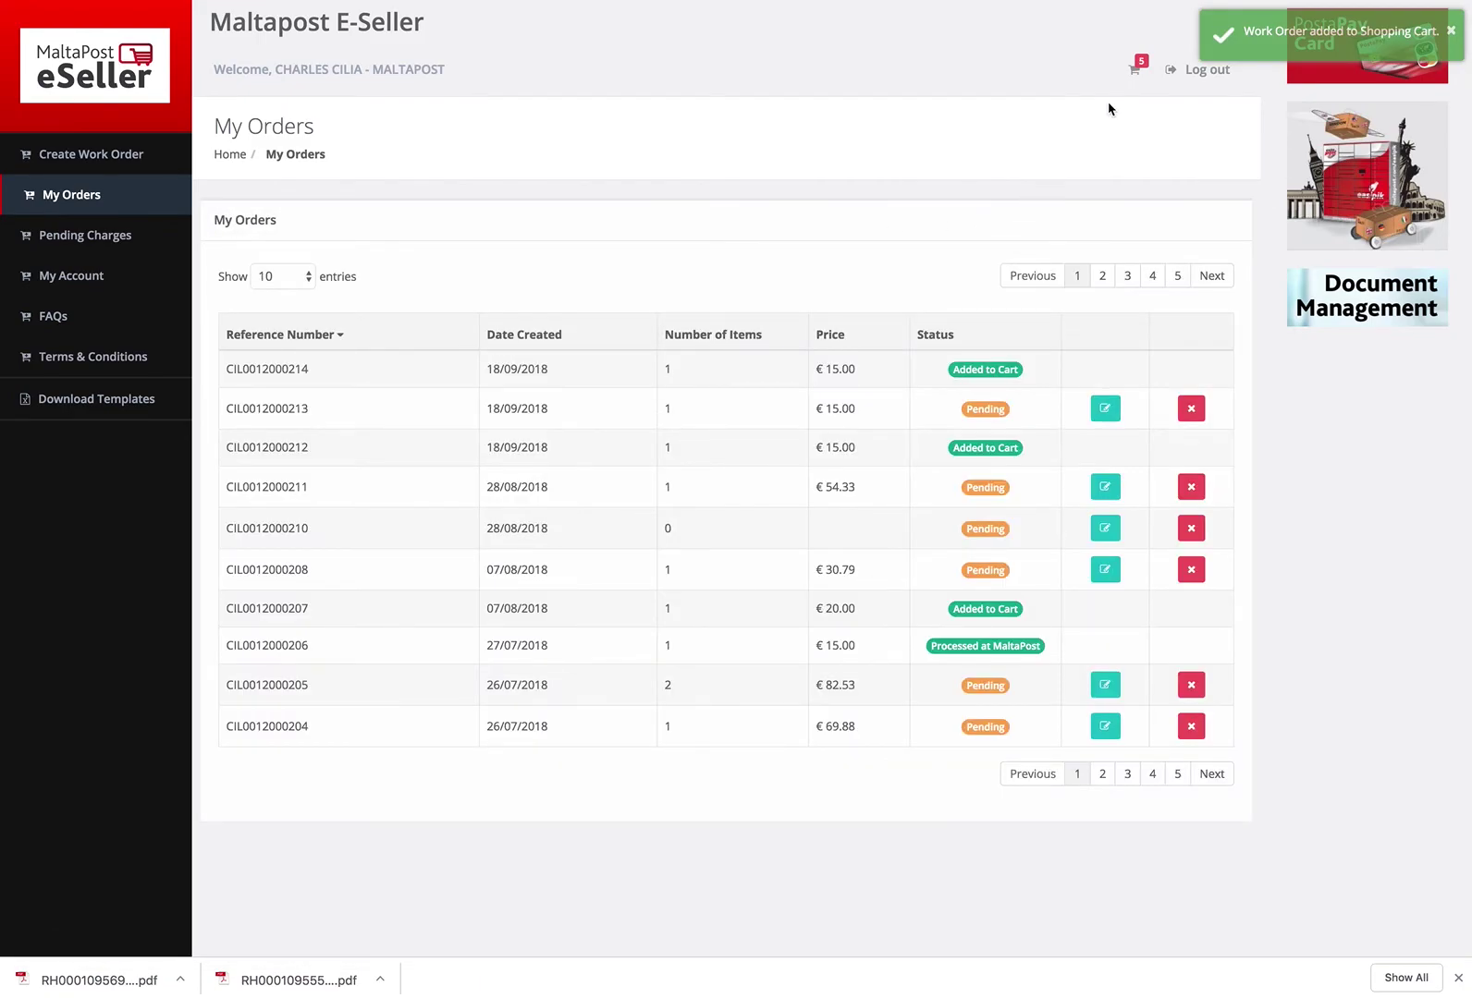
click(1136, 71)
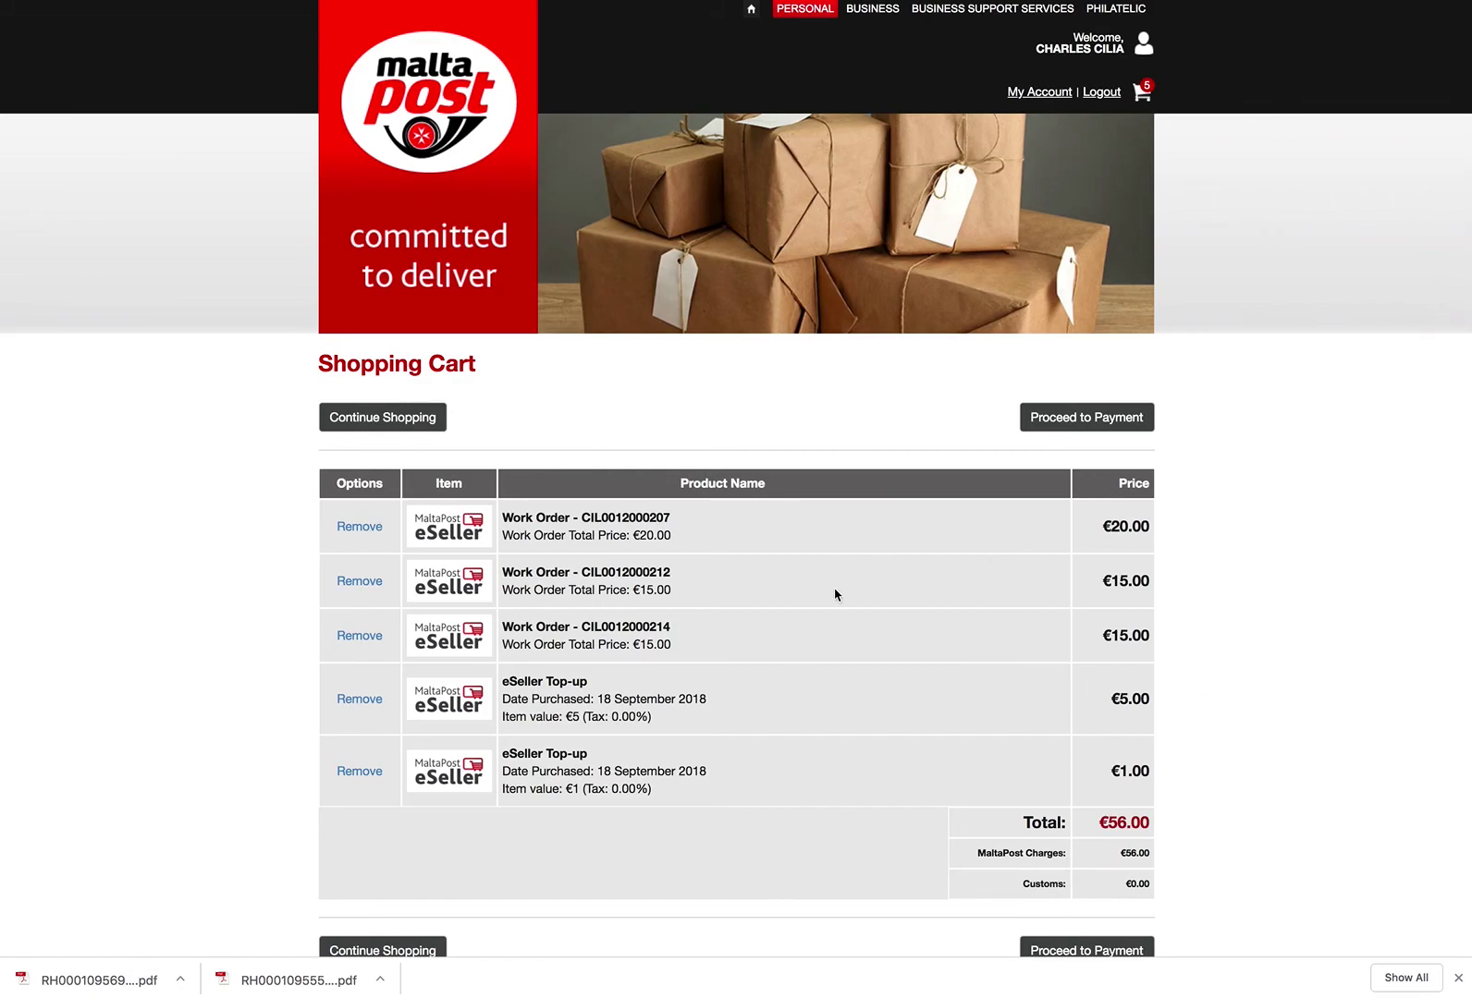
Proceed to payment for the €56.00 cart total.
click(1089, 952)
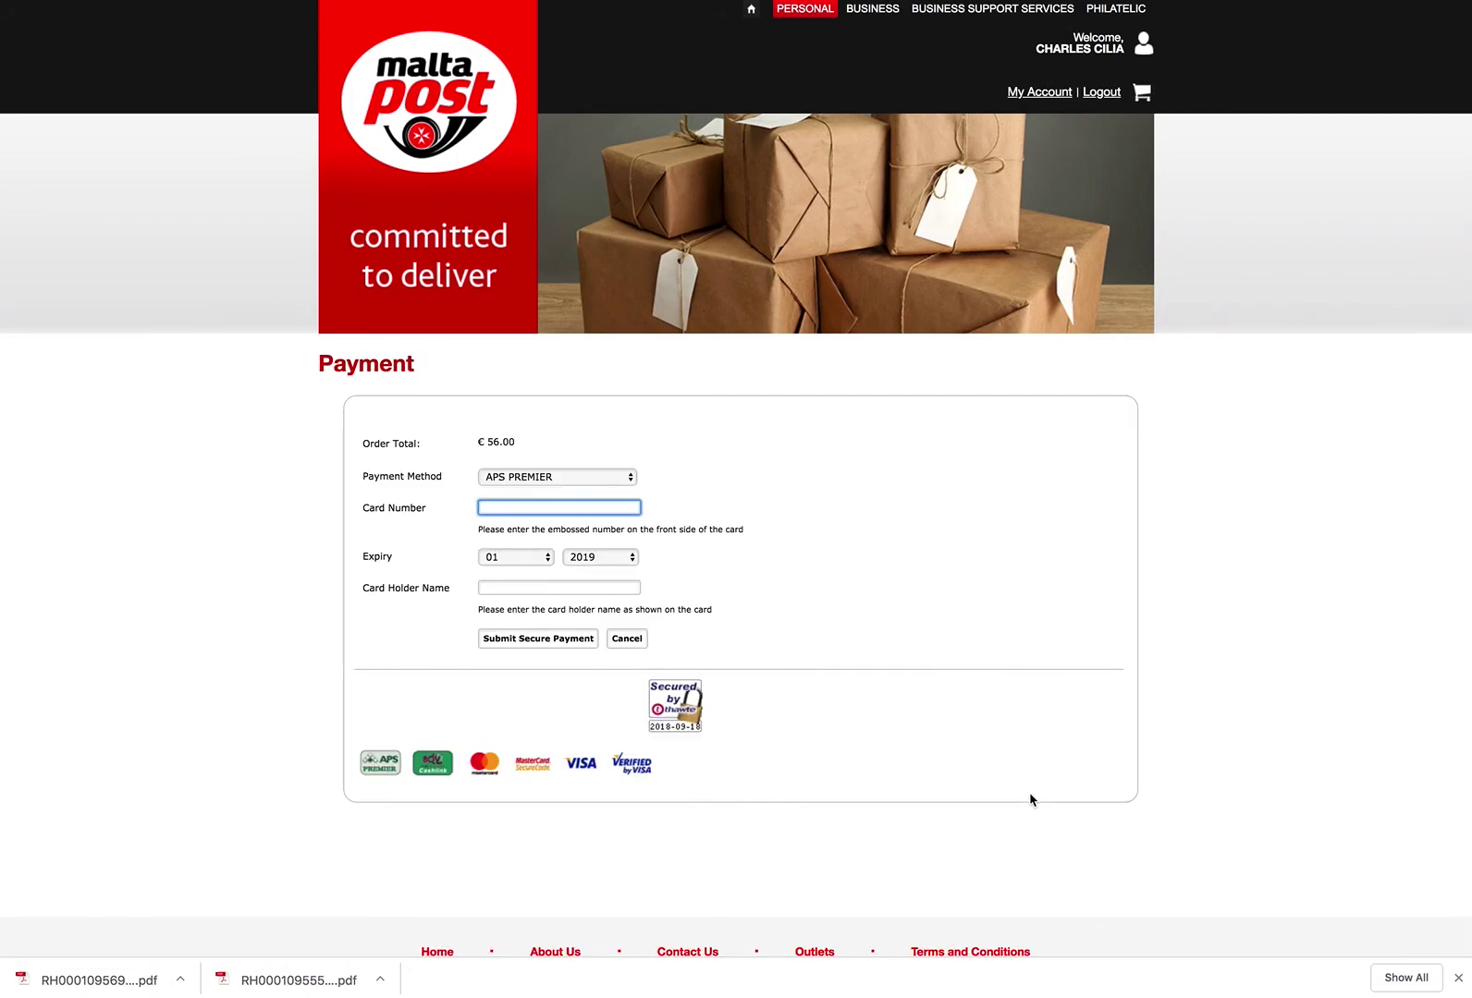
Choose VISA as the payment method with card expiry 06/2022.
click(634, 481)
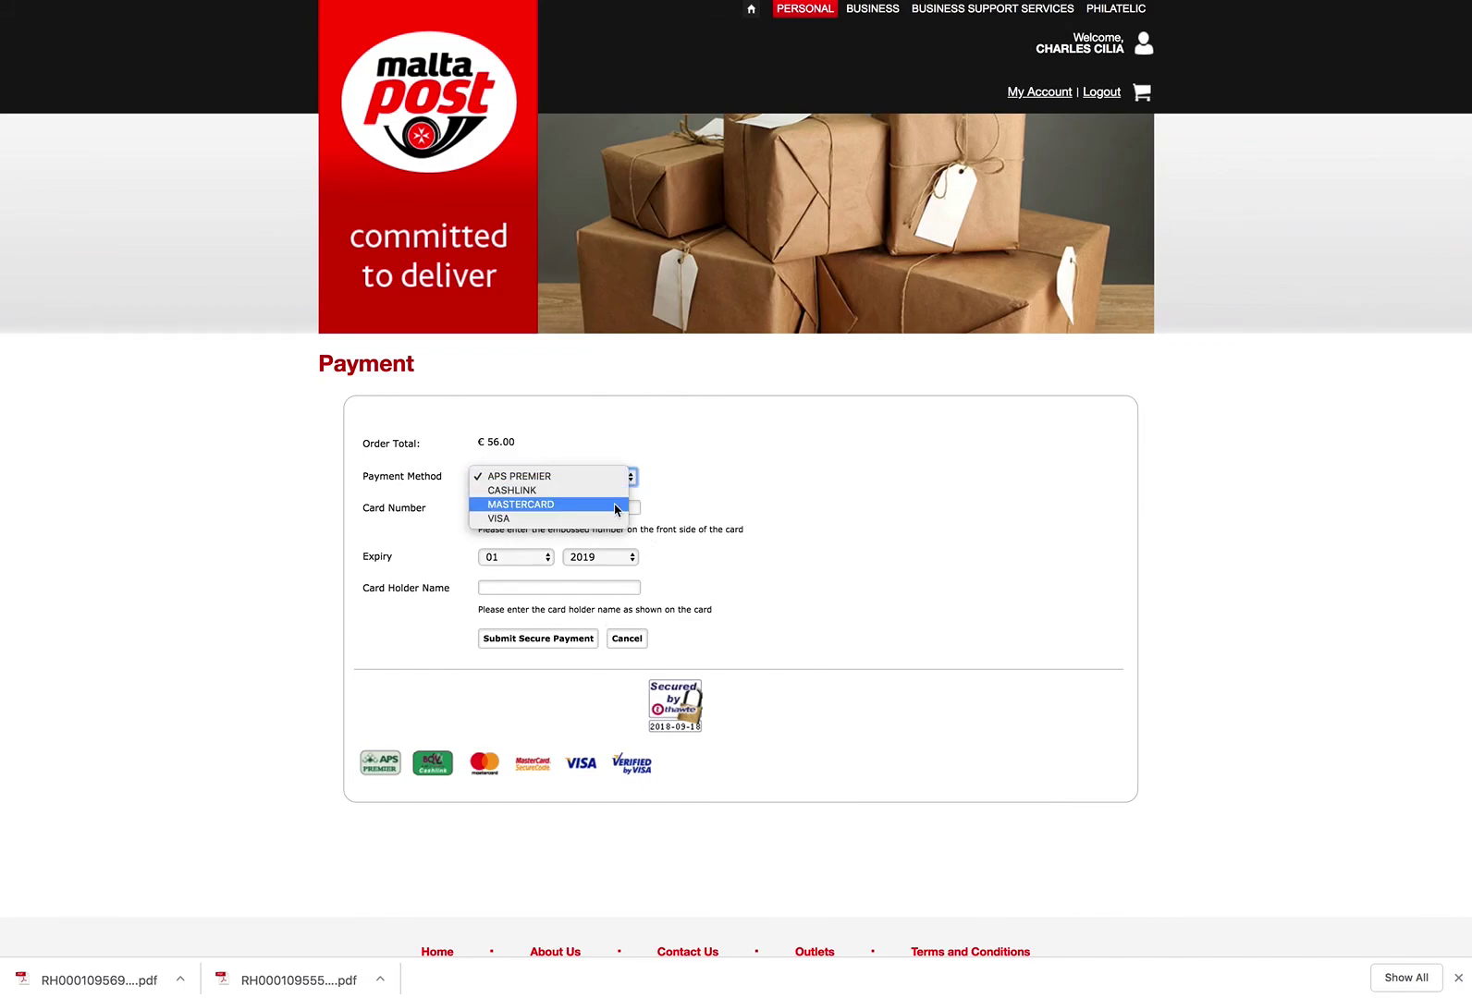
click(614, 519)
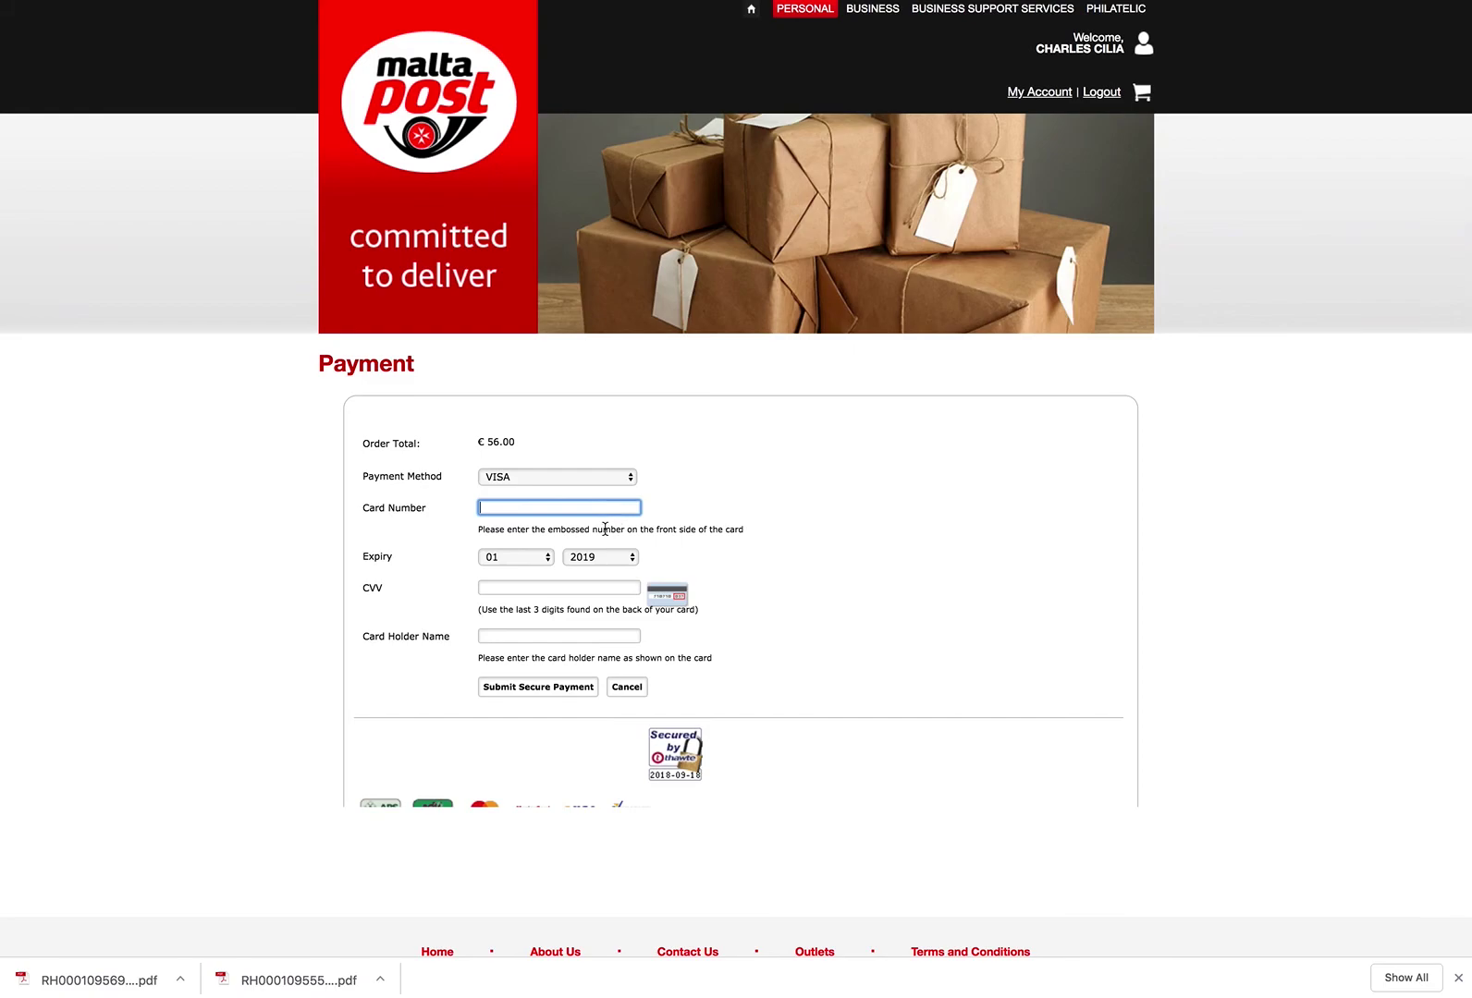
click(545, 560)
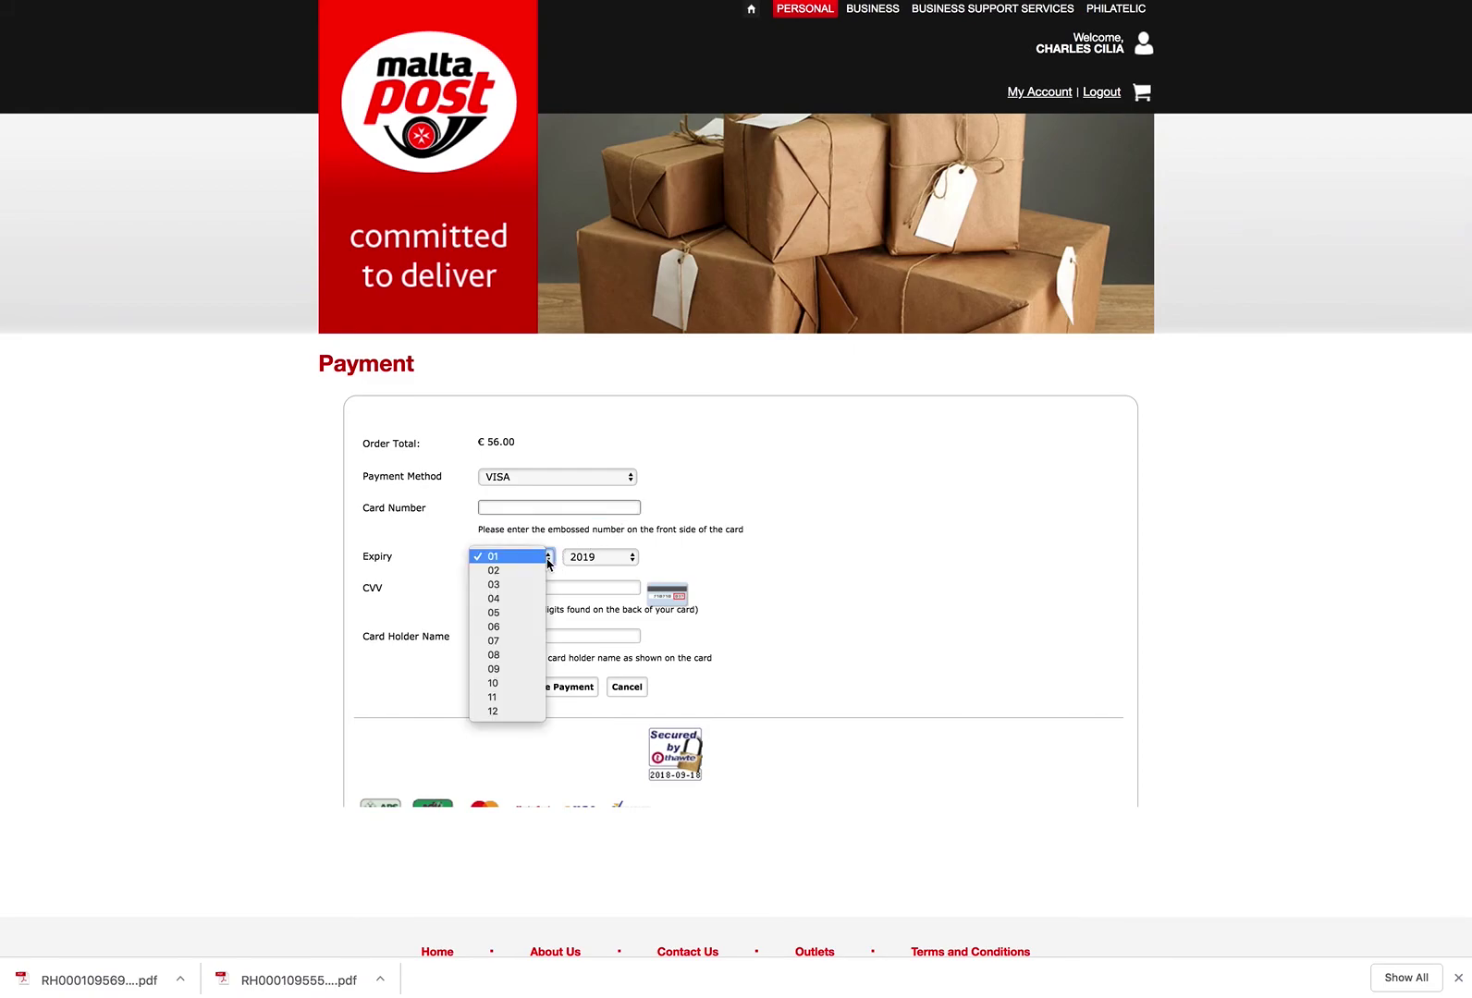
click(510, 637)
click(634, 559)
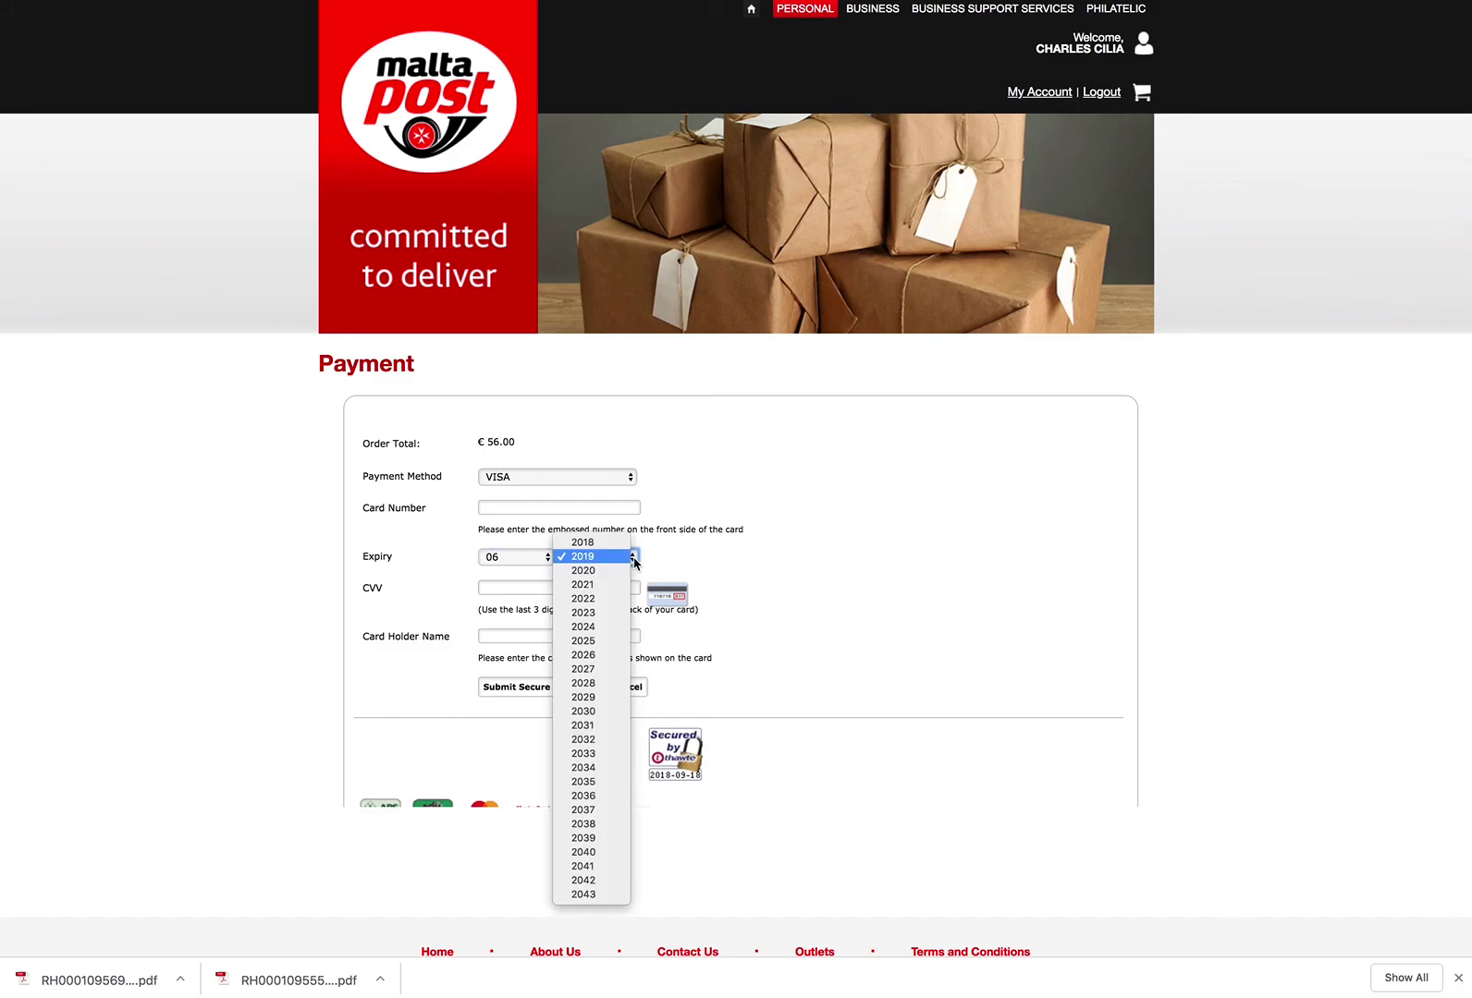
click(604, 600)
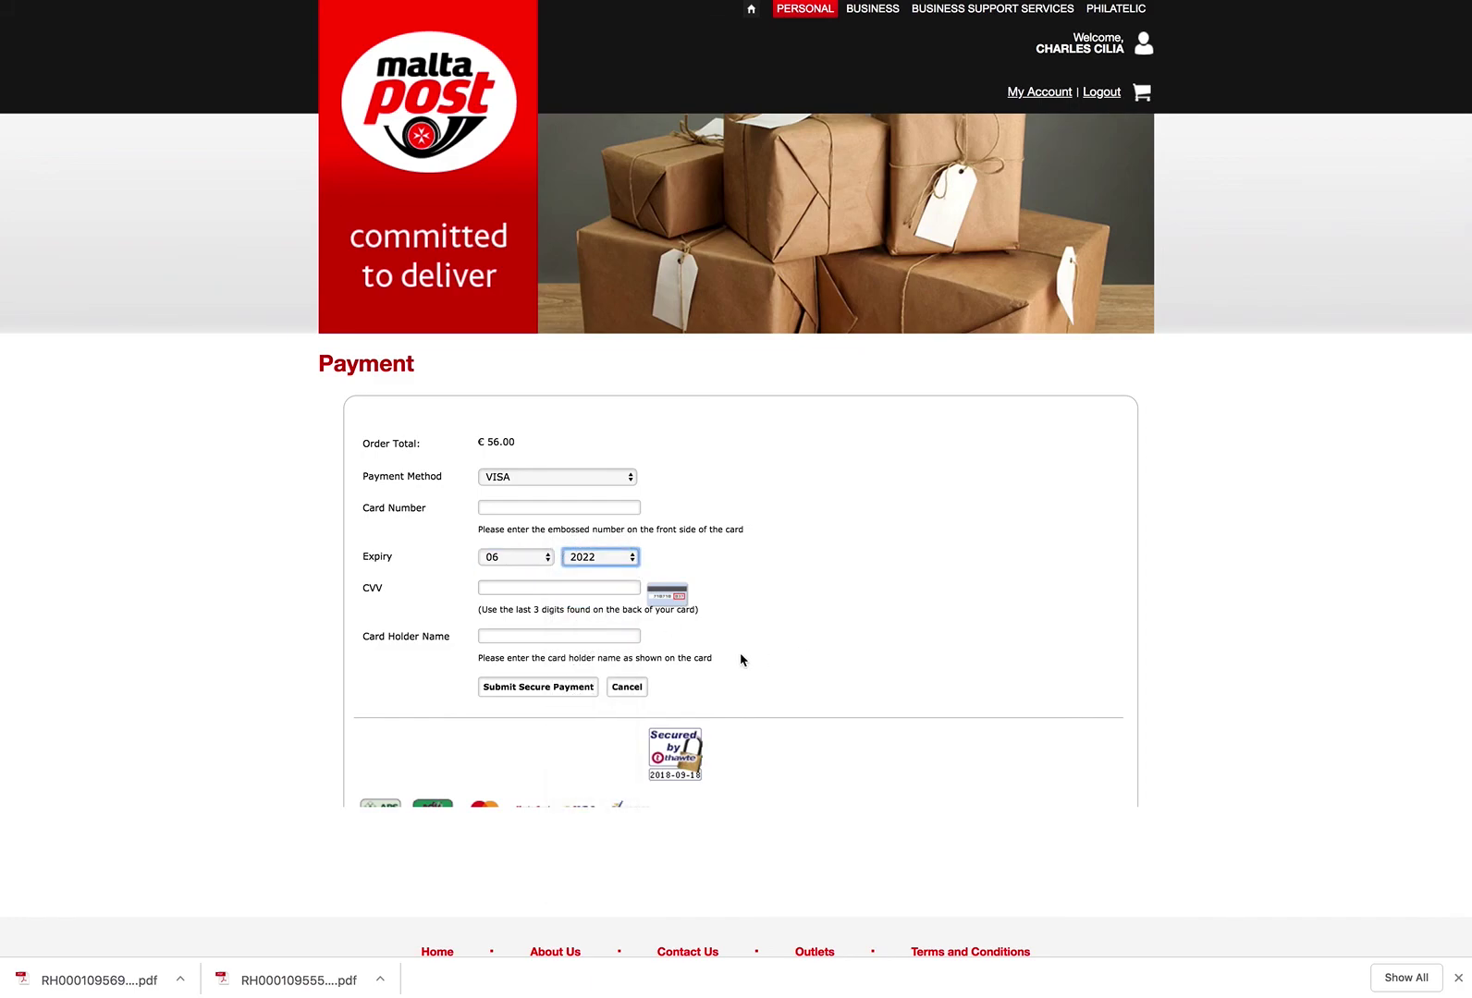
Enter the card holder's name and attempt to submit the secure payment.
click(591, 637)
text(Joe Bloggs)
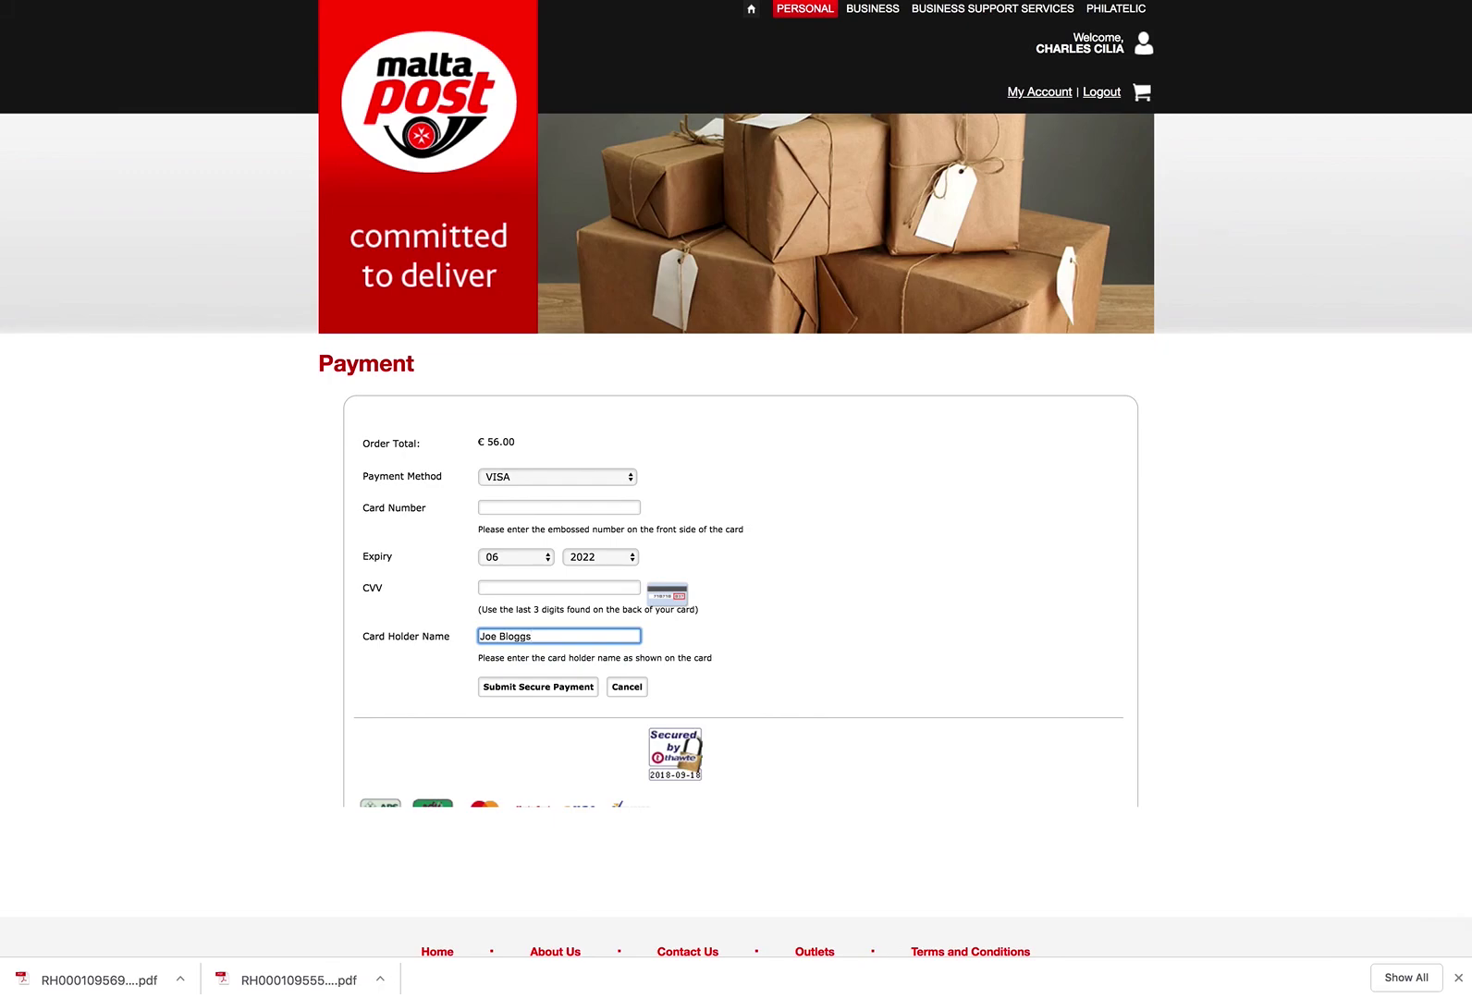
click(575, 694)
click(1103, 98)
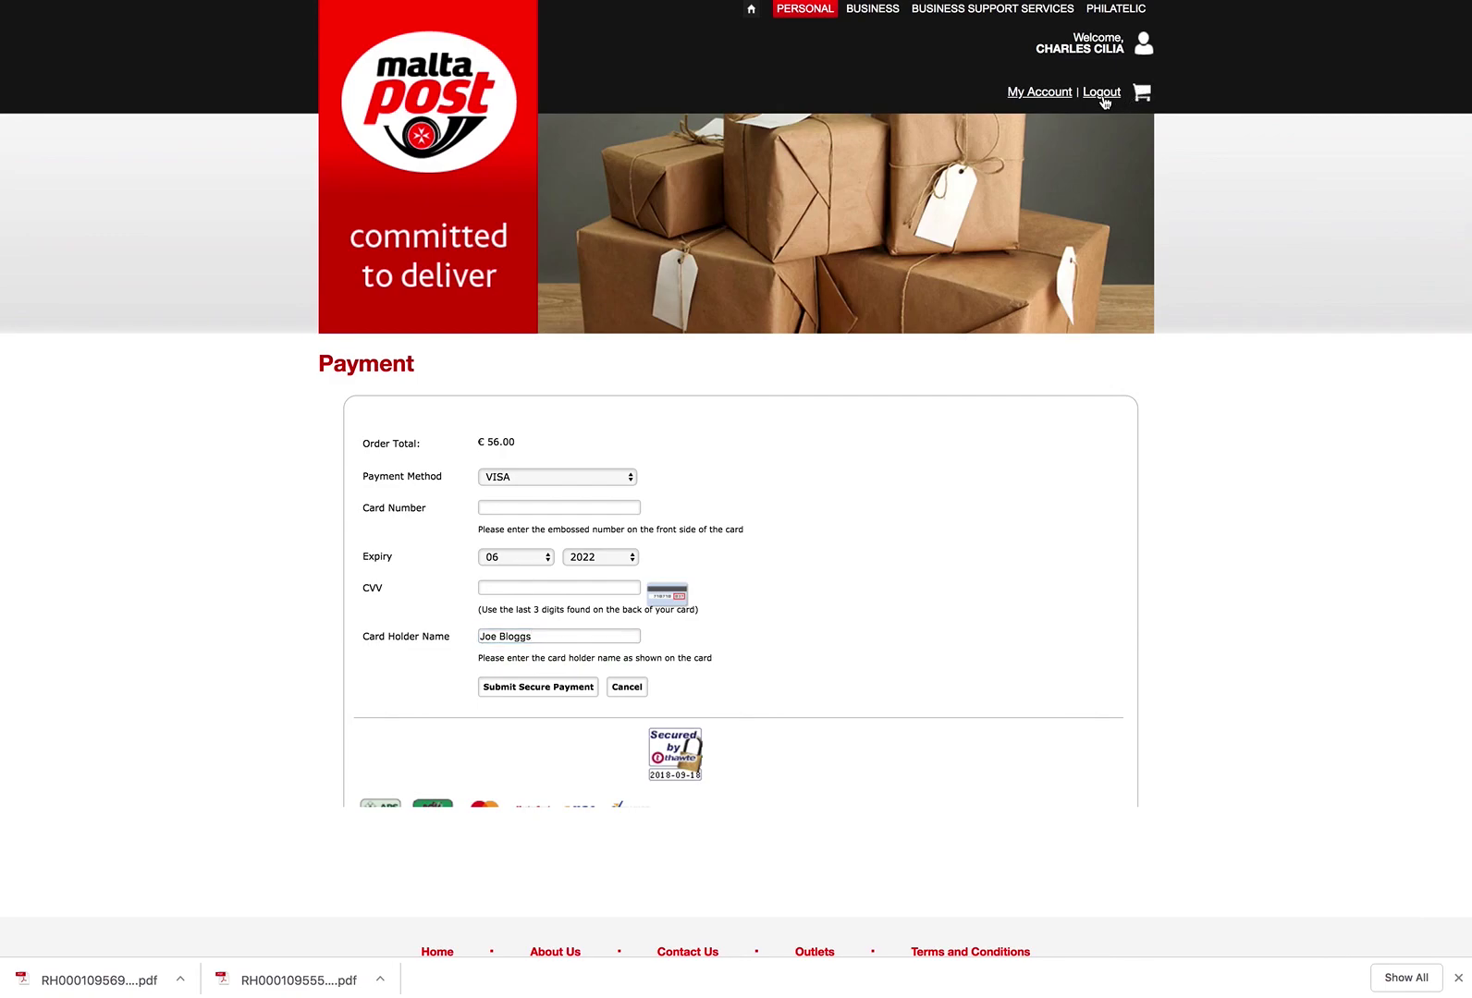